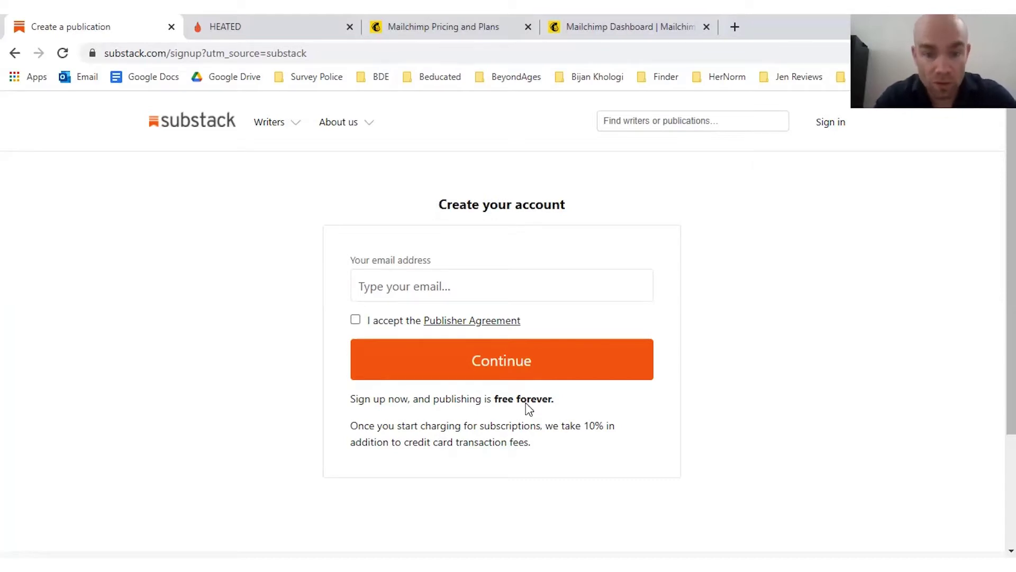
Step: Sign up with the account e-mail address and accept the Publisher Agreement
left_click(422, 286)
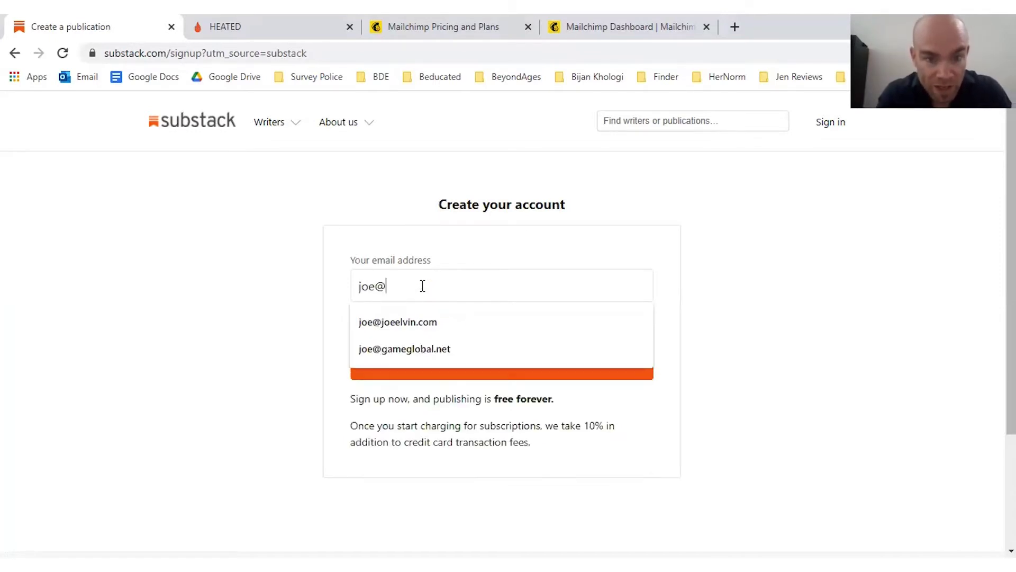
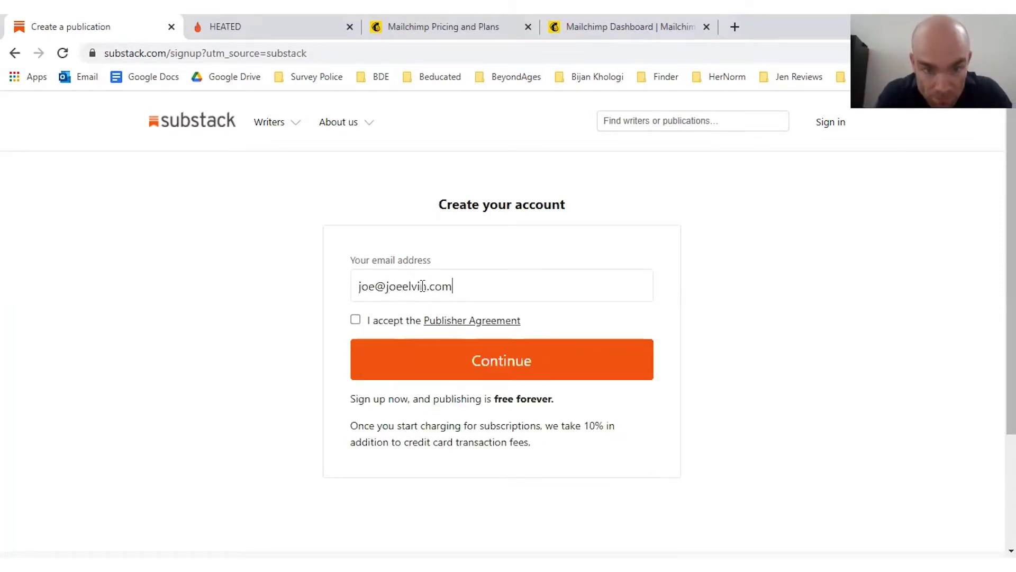
left_click(355, 320)
left_click(445, 360)
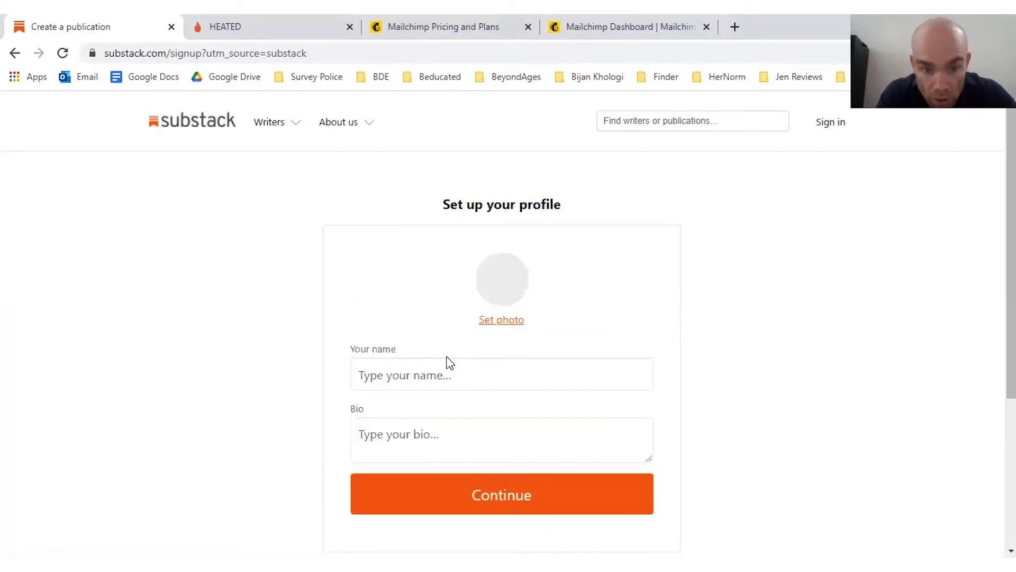
Step: Fill in the profile name, add the bio 'I am a writer', and set a profile photo
left_click(416, 372)
type("Joe")
key("Tab")
type("I am a writer")
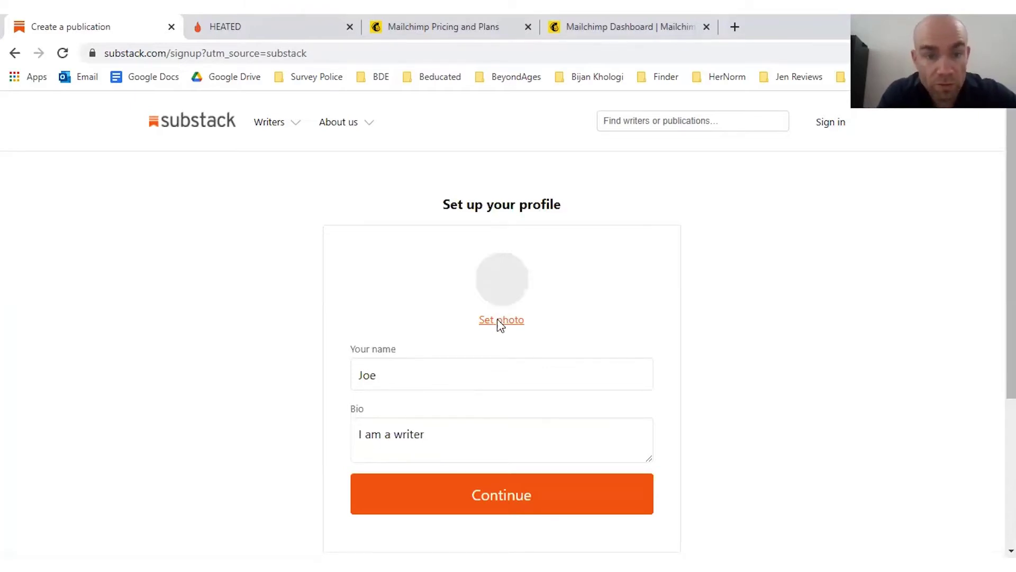
left_click(500, 320)
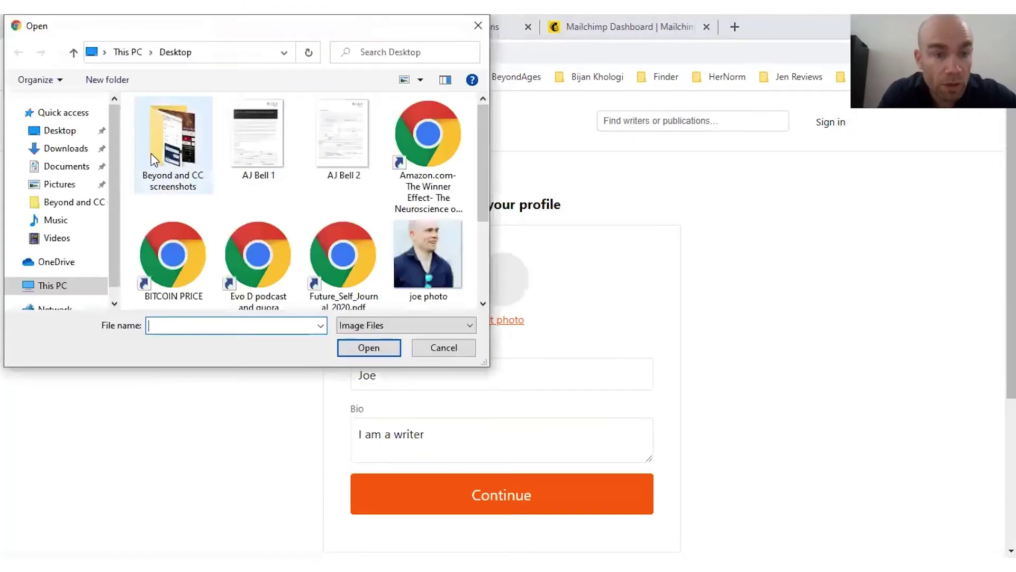
left_click(434, 258)
left_click(368, 347)
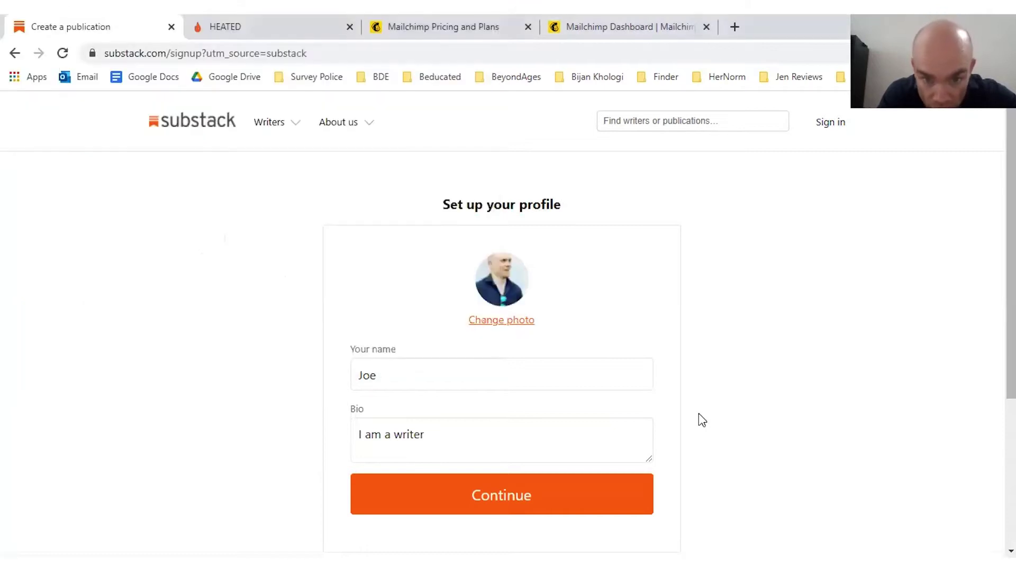
left_click(528, 495)
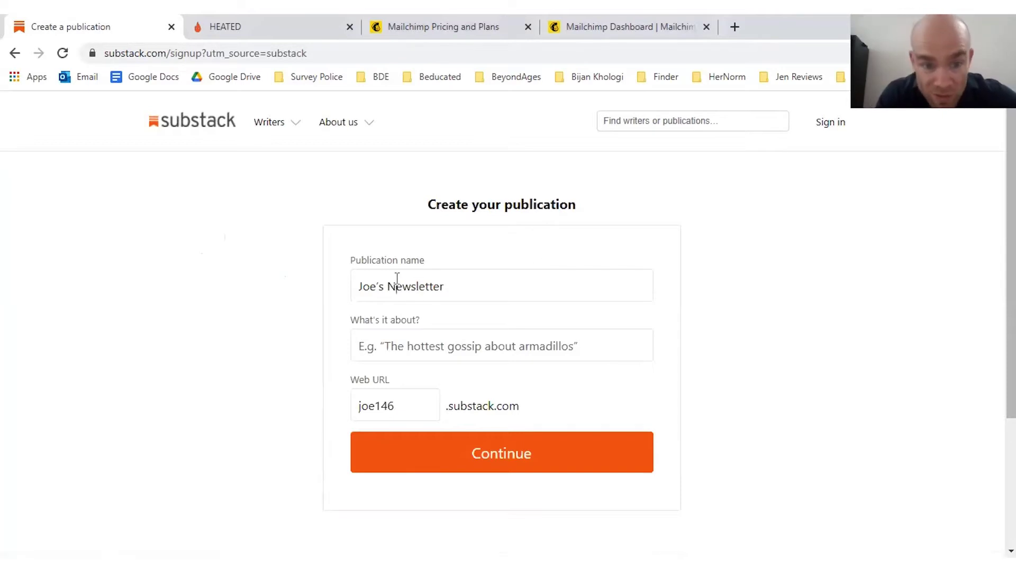
Step: Describe the publication as 'This is my blog' and replace the suggested web address with a custom one
left_click(412, 346)
type("T")
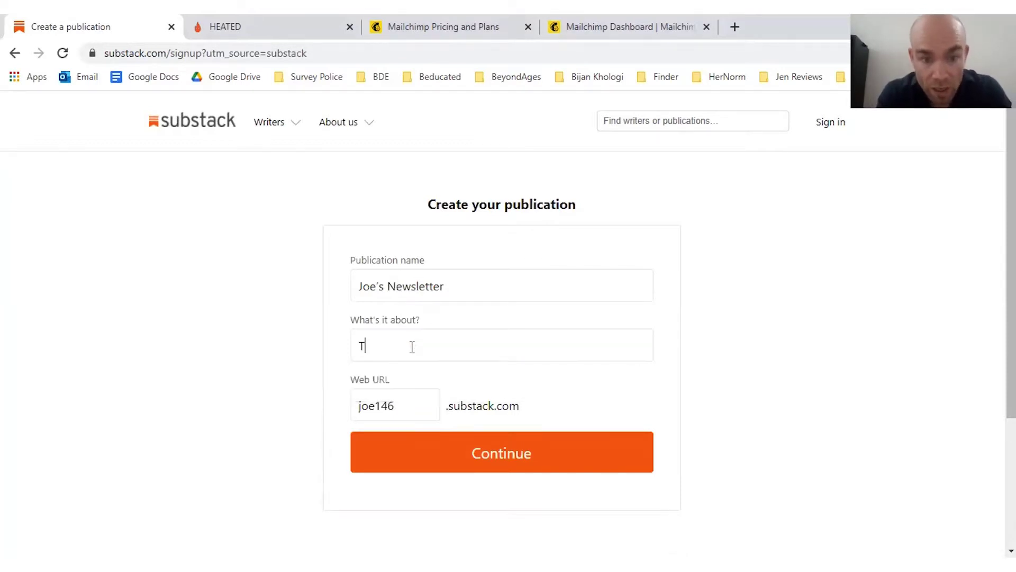
type("his is my blog")
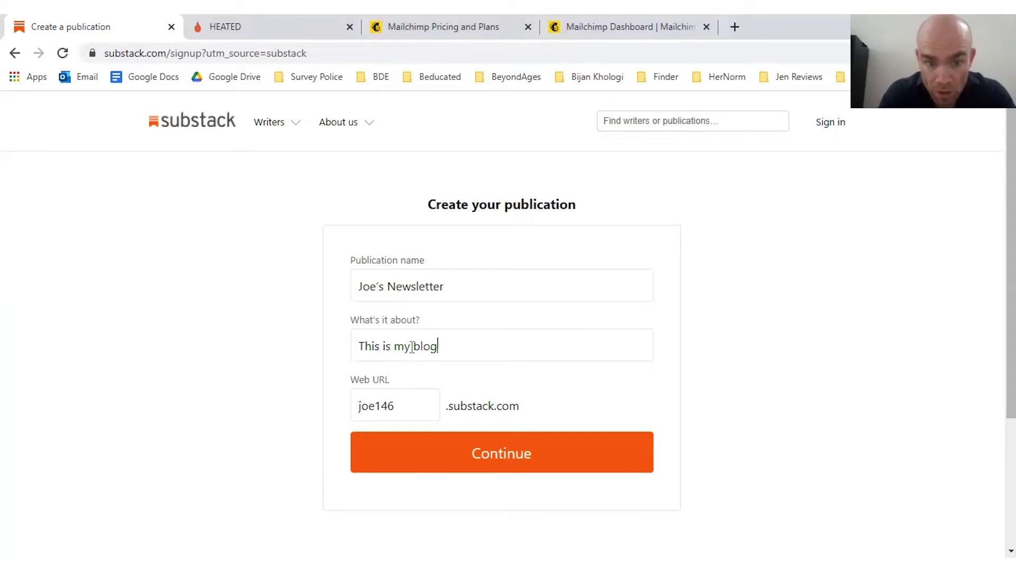
left_click_drag(406, 408, 354, 411)
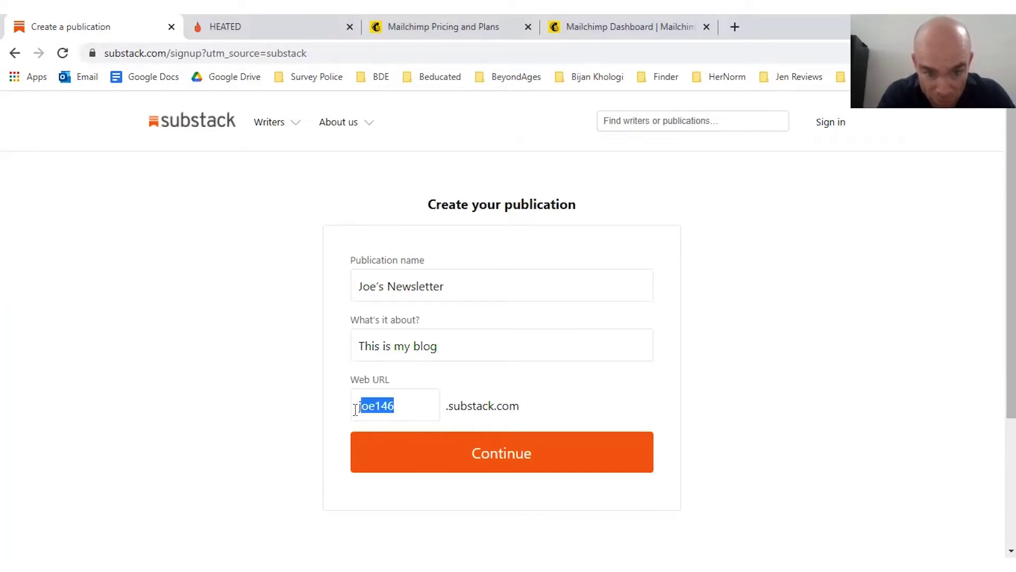
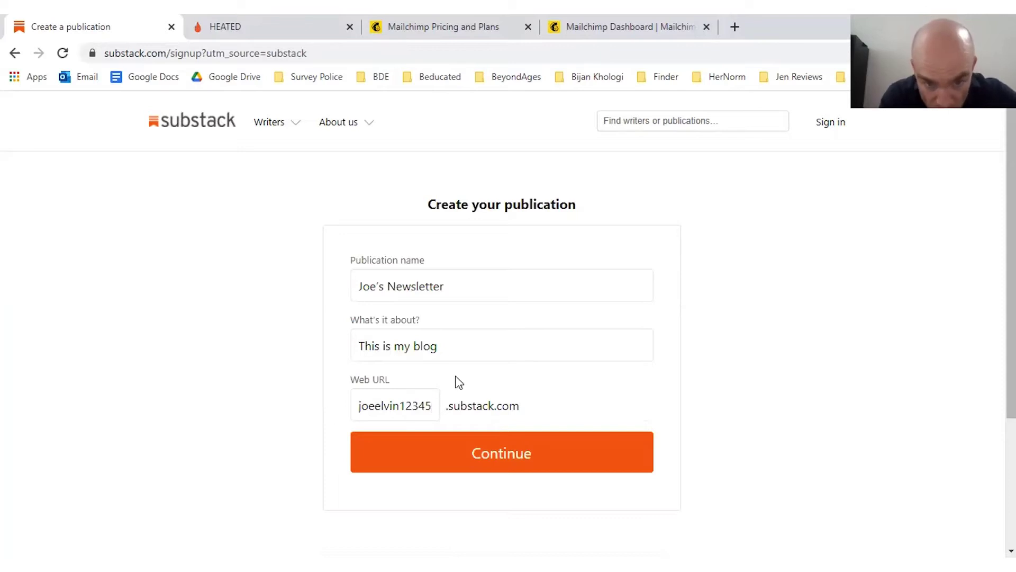
left_click(493, 447)
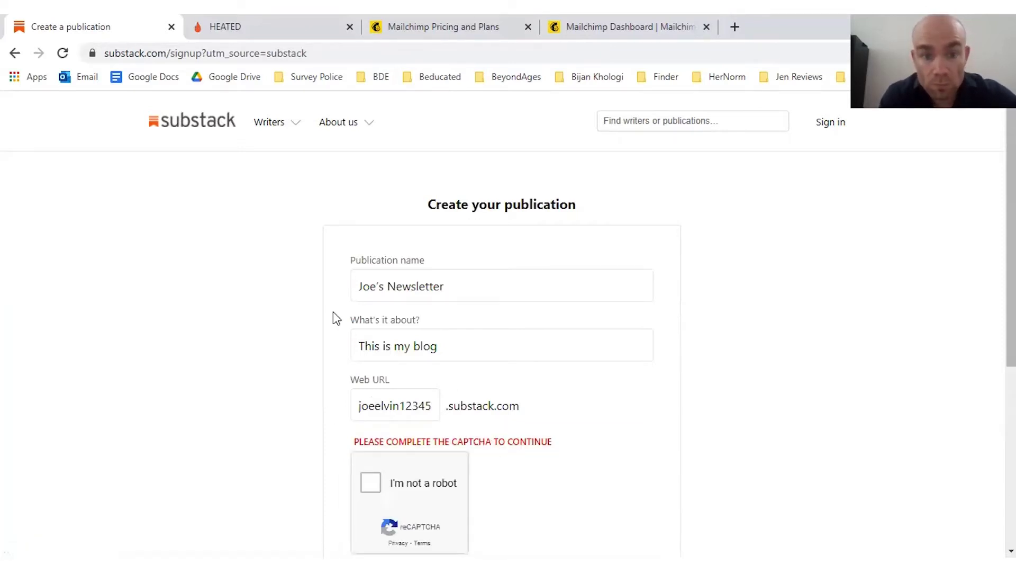
Step: Pass the 'I'm not a robot' captcha and continue to the mailing-list import step
left_click(370, 482)
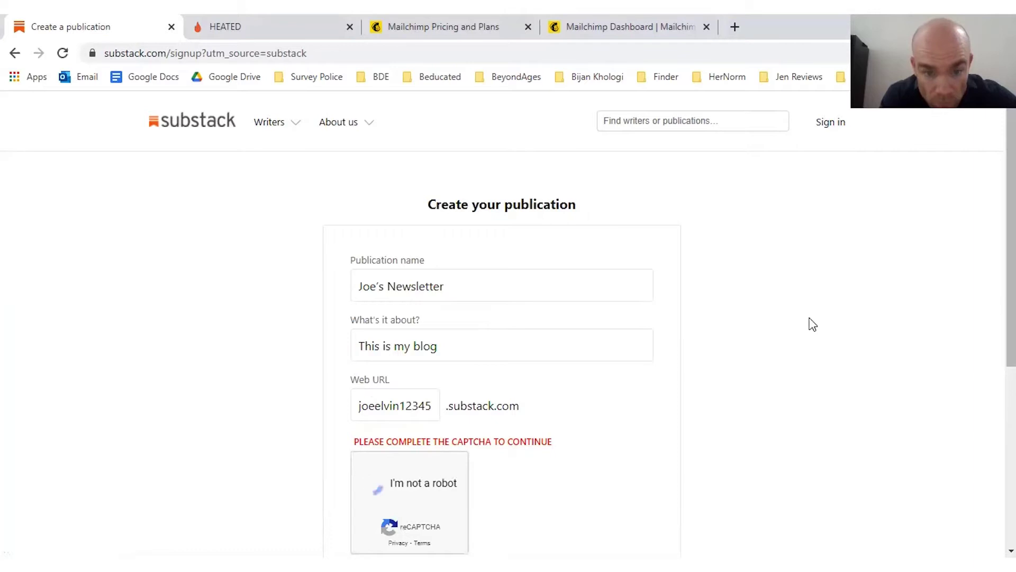
scroll(665, 347, "down", 3)
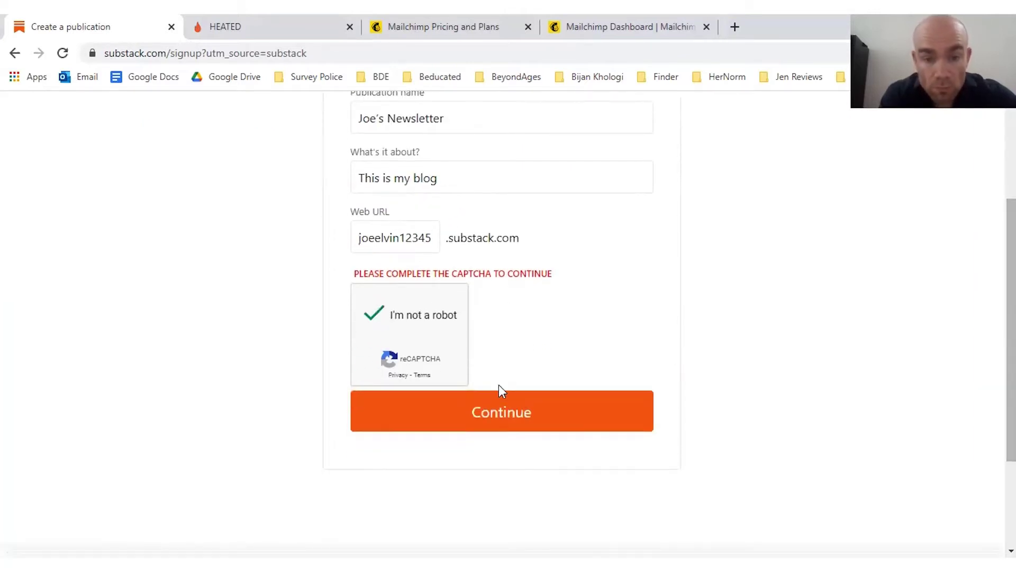
left_click(483, 404)
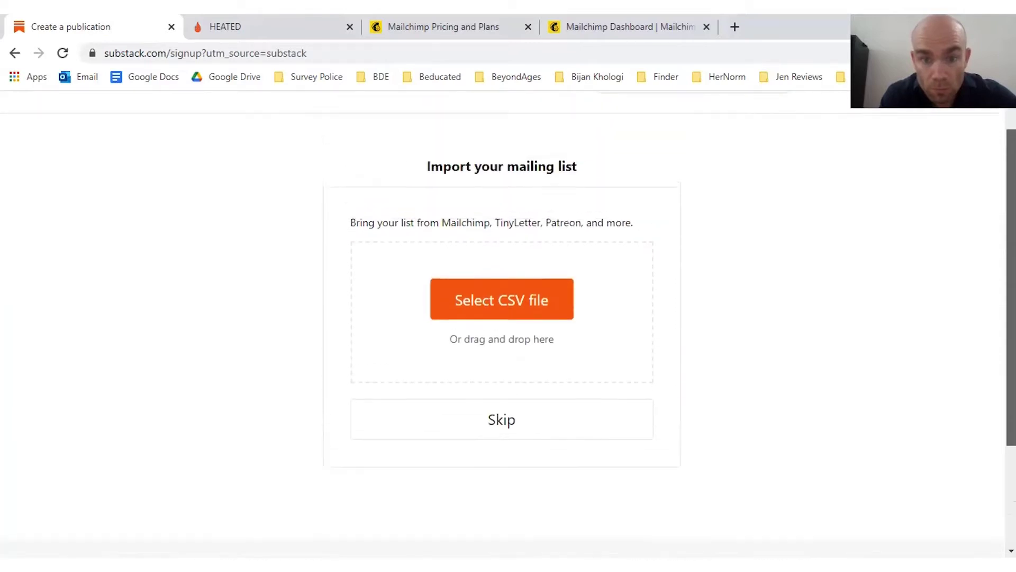
Step: Skip the mailing-list import, go to the new publication, and open its Dashboard
left_click(500, 446)
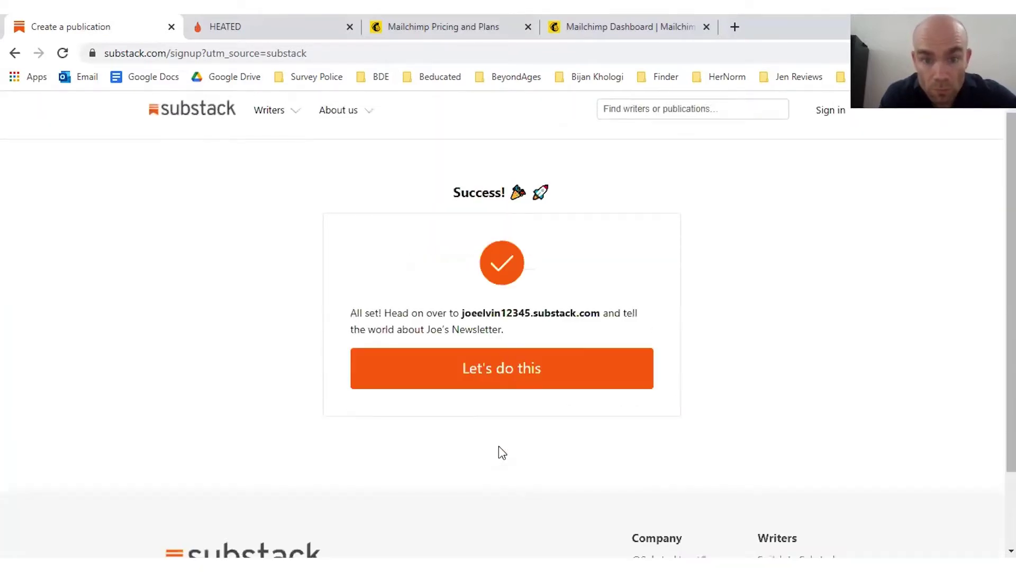
left_click(479, 373)
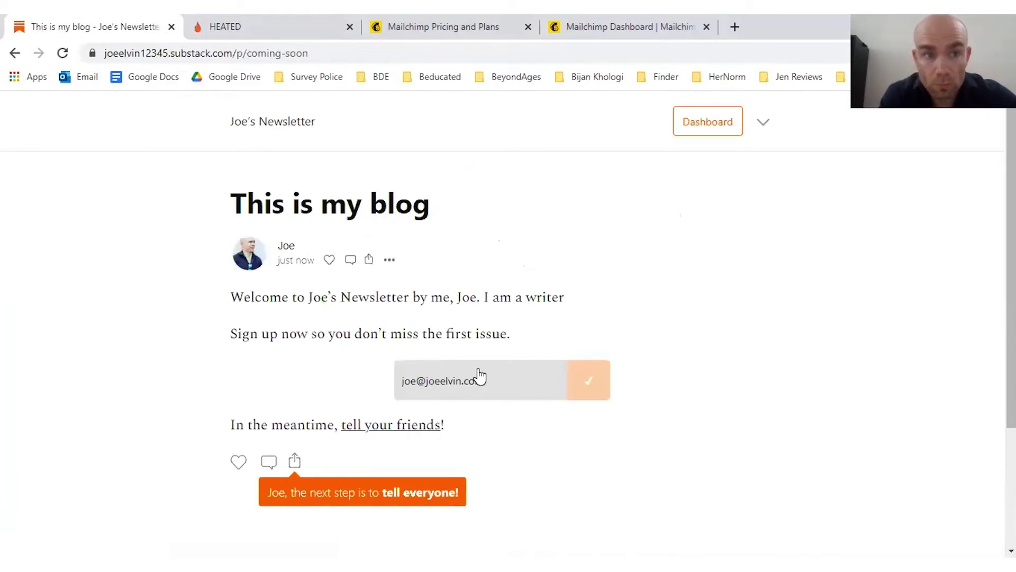
scroll(1010, 249, "down", 5)
scroll(1010, 248, "up", 5)
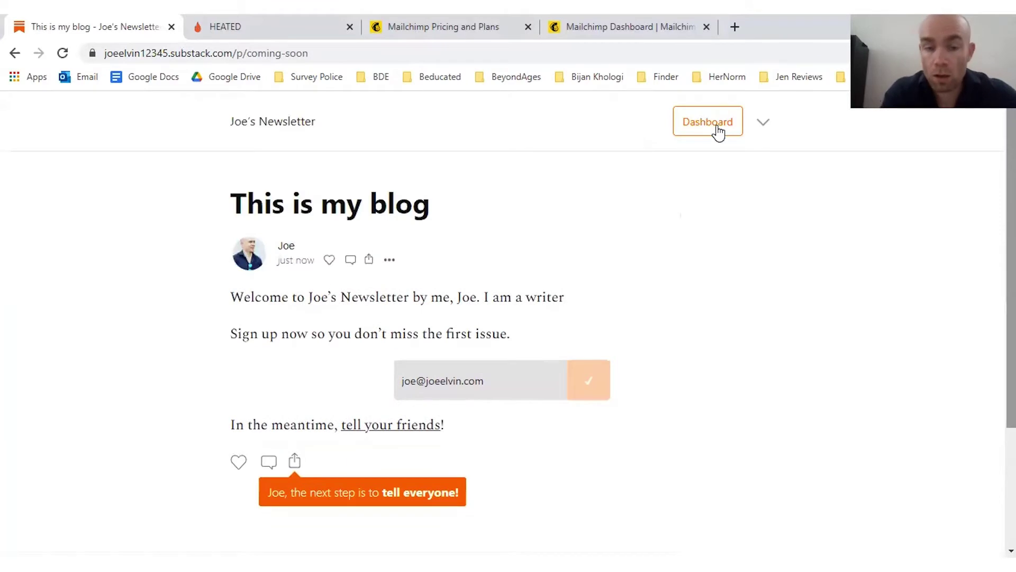
left_click(717, 129)
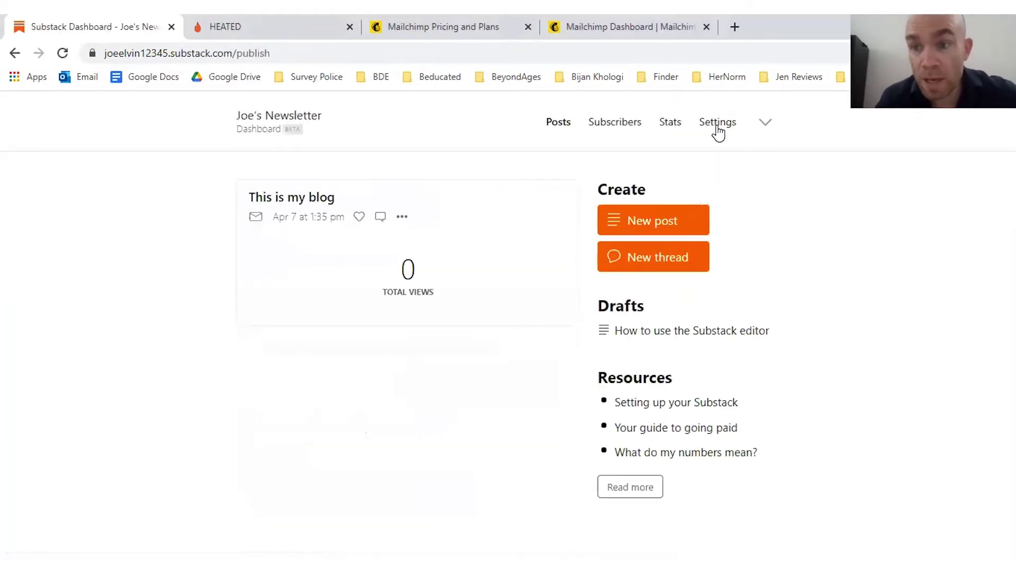
Step: Start a new post titled 'Here is my first post' with subtitle 'Isn't it great?'
left_click(638, 220)
left_click(328, 230)
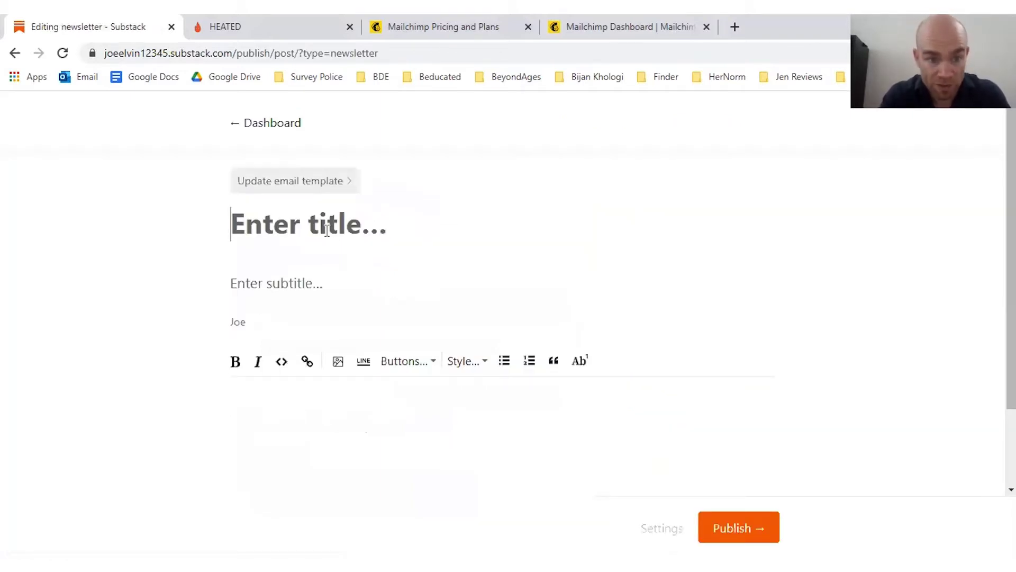
type("Here is my f")
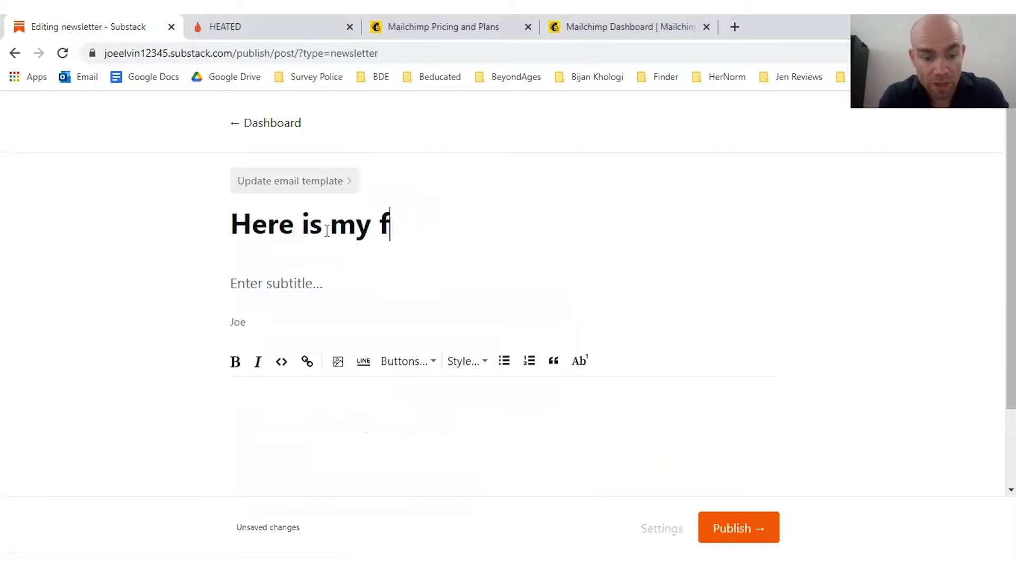
type("irst post")
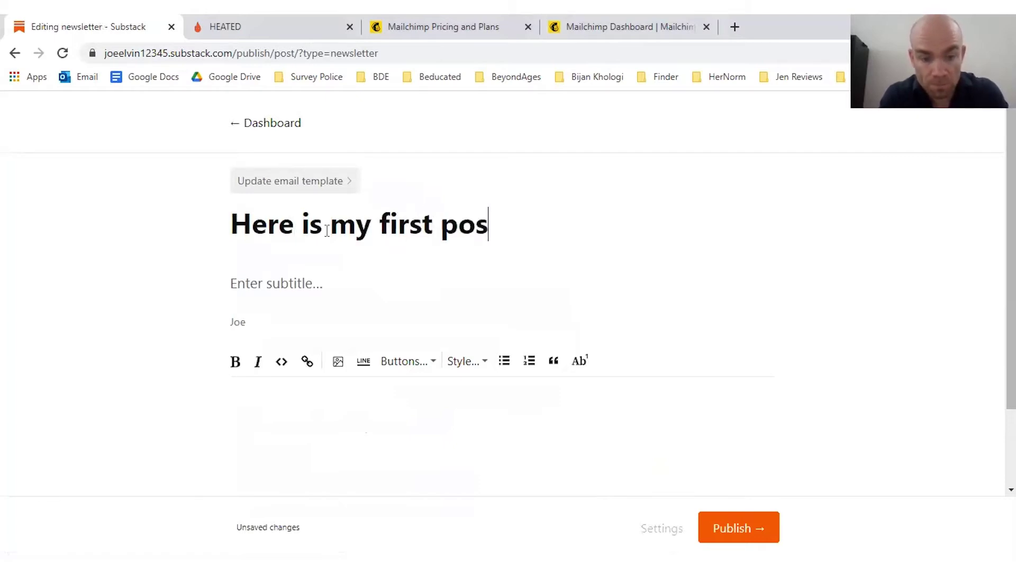
key("Tab")
type("Idn'")
key("BackSpace")
key("BackSpace")
key("BackSpace")
key("BackSpace")
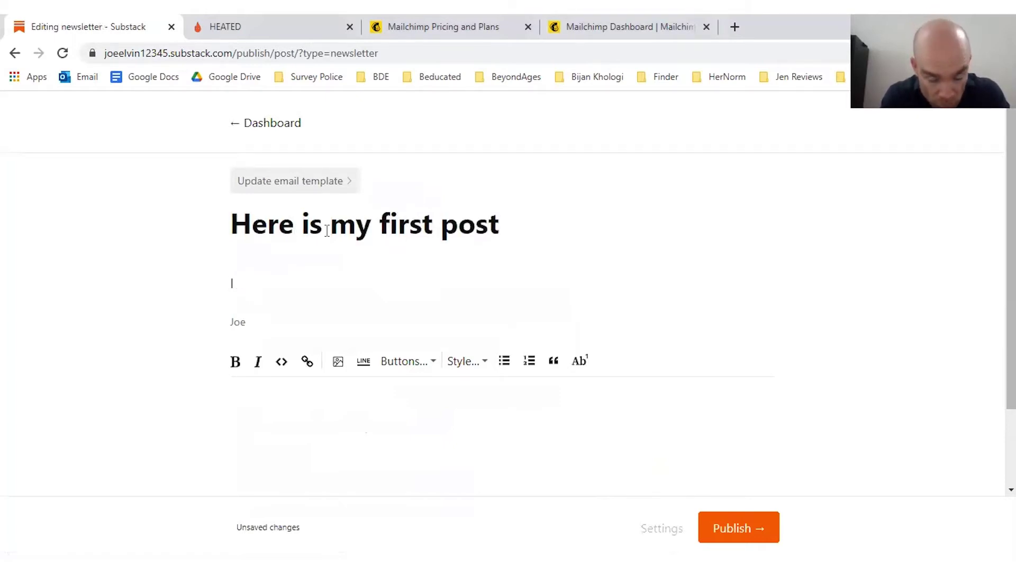
type("Isn't it gre")
type("at.")
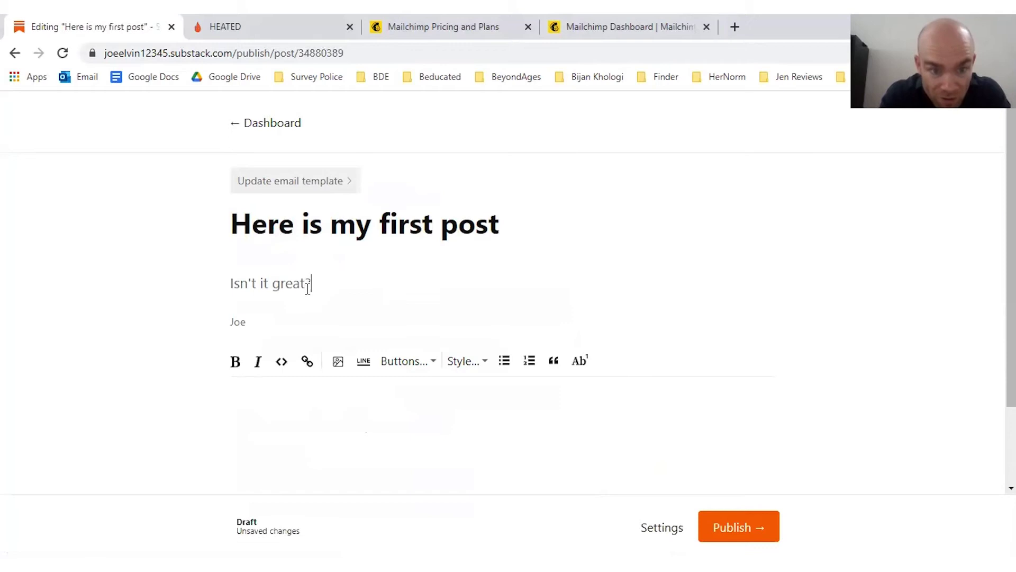
Step: Write the body line 'I am showing you how to use Substack!', fixing the typo
left_click(267, 421)
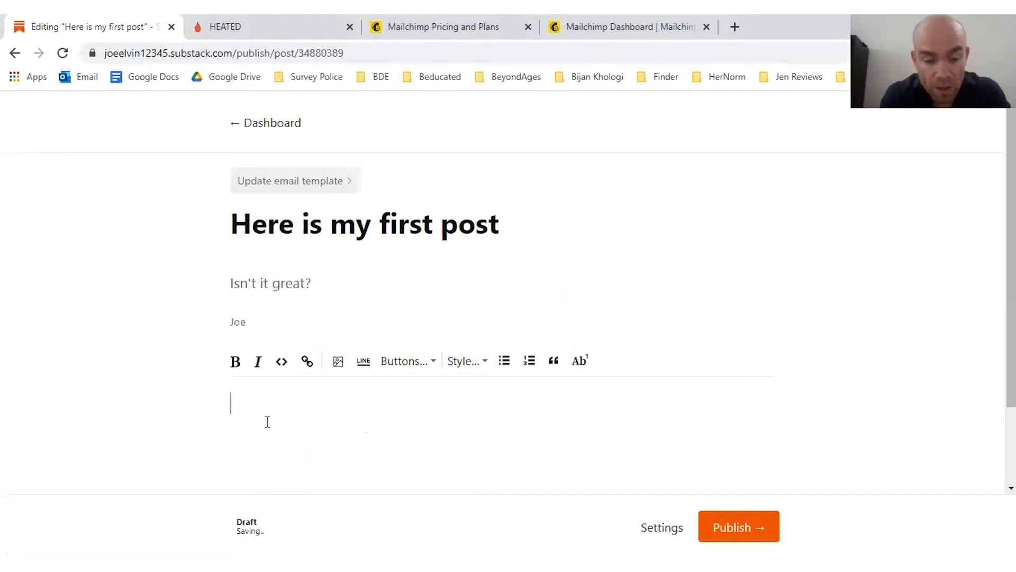
type("I am showin gyou how")
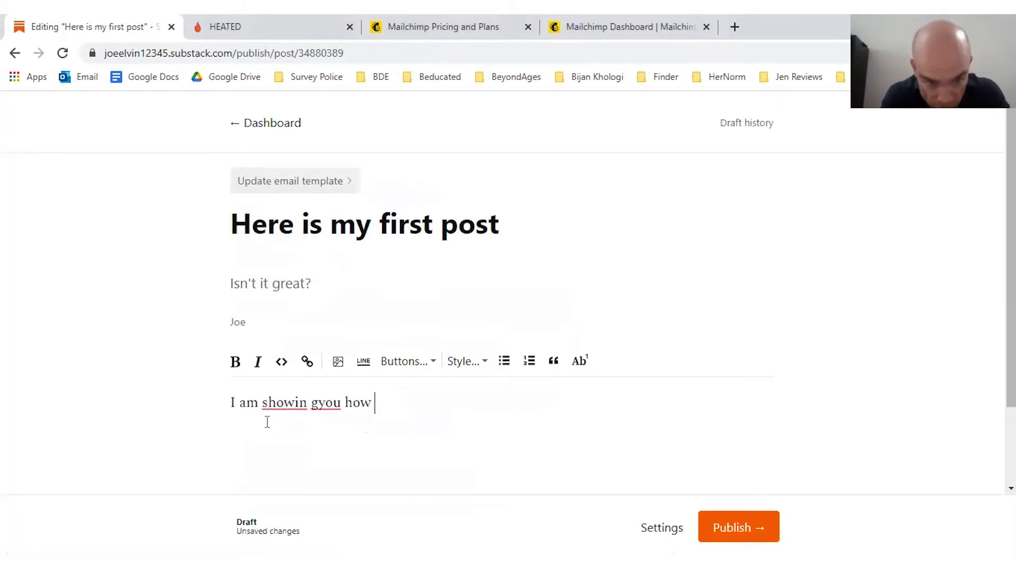
key("BackSpace")
key("BackSpace")
key("BackSpace")
key("BackSpace")
key("BackSpace")
key("BackSpace")
key("BackSpace")
key("BackSpace")
key("BackSpace")
key("BackSpace")
type("g you how")
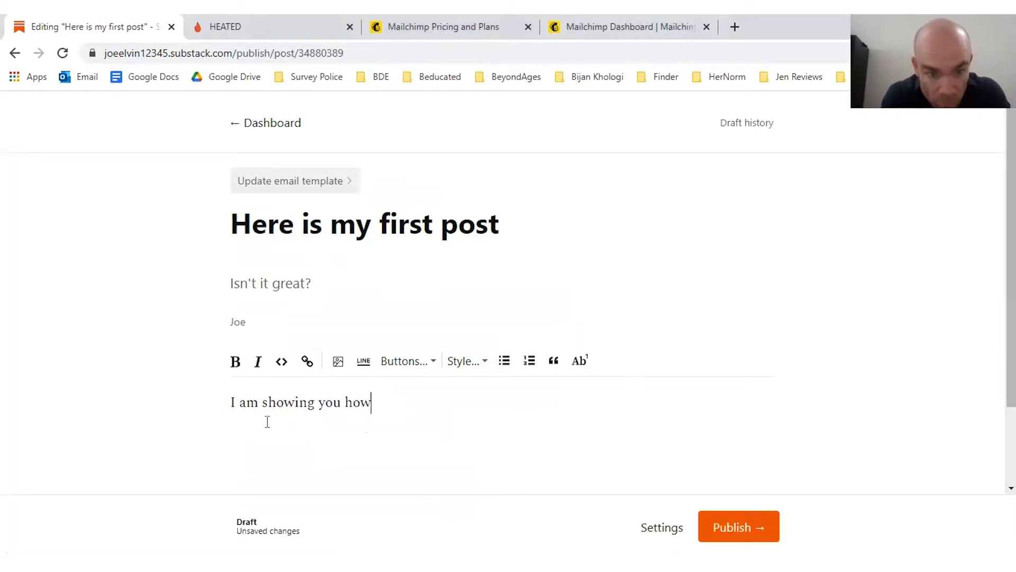
type(" to use Substack")
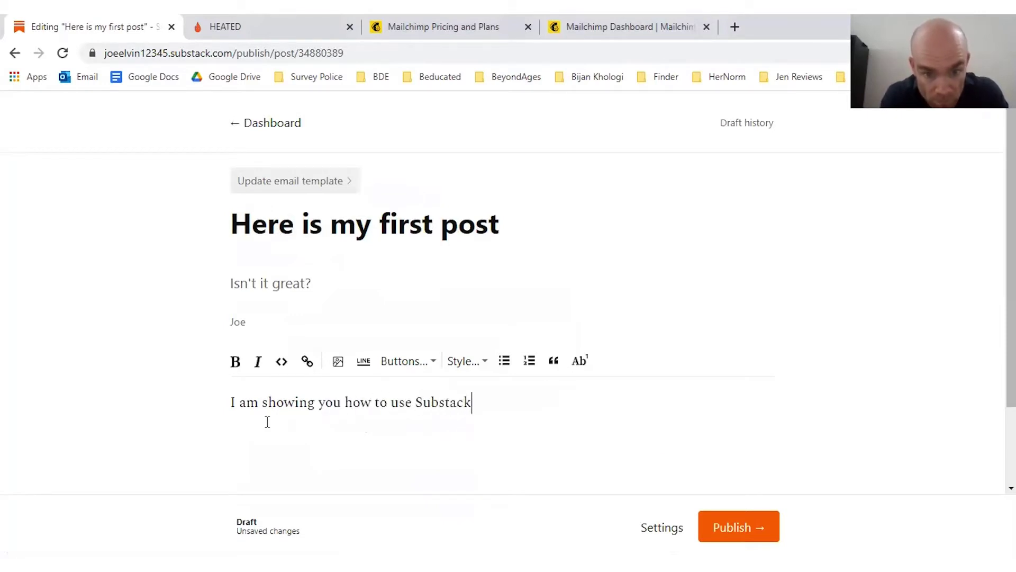
type("!")
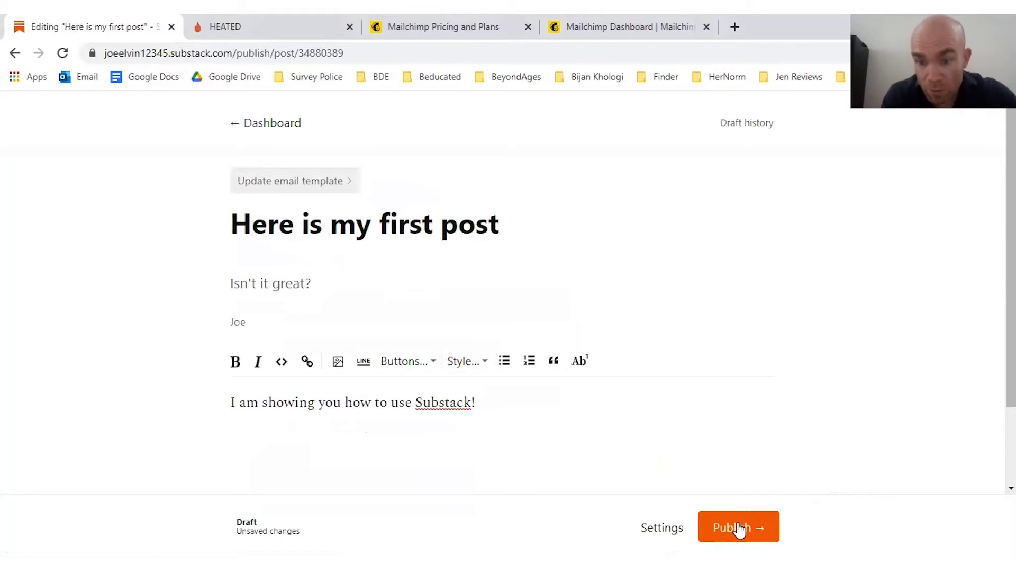
Step: Open the post's Publish options and uncheck 'Send email to everyone'
left_click(739, 529)
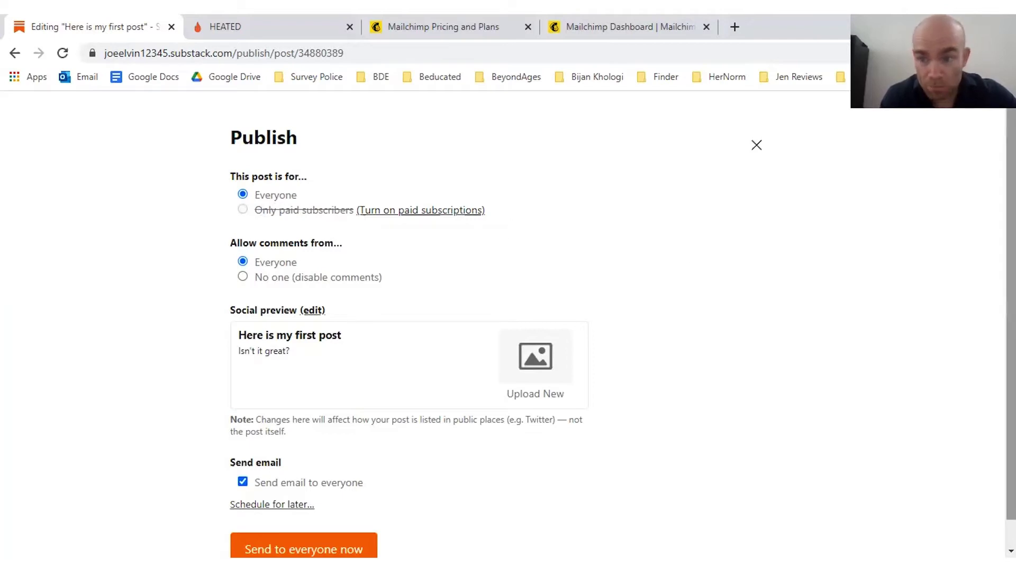
scroll(571, 333, "down", 1)
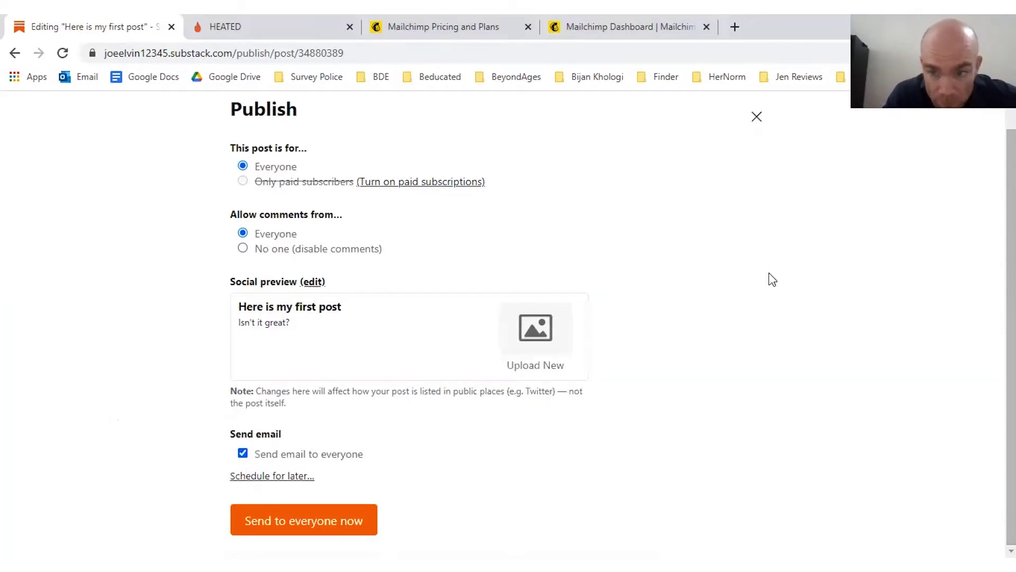
left_click(241, 455)
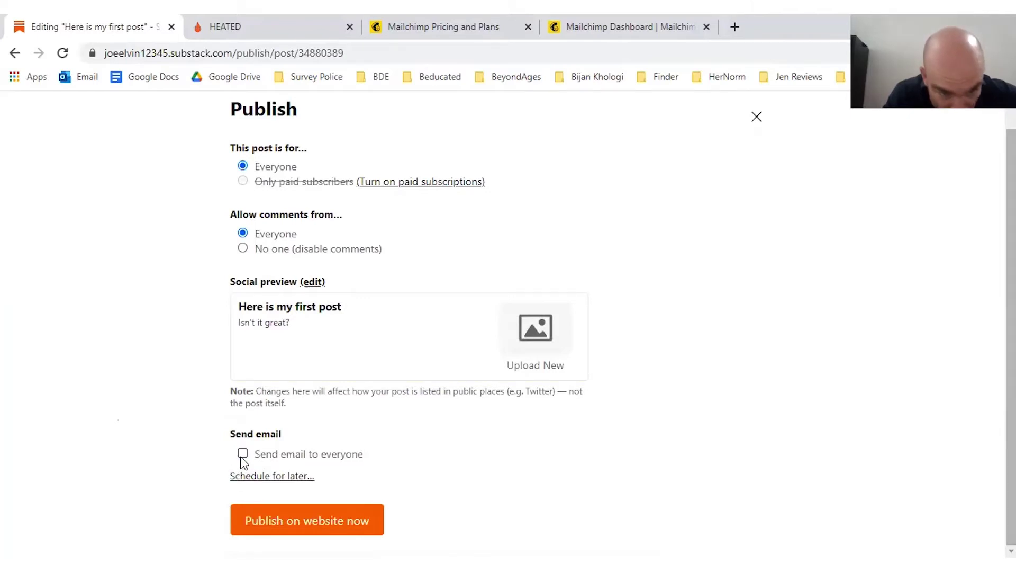
Step: Publish the post on the website now, without sending an email
left_click(325, 522)
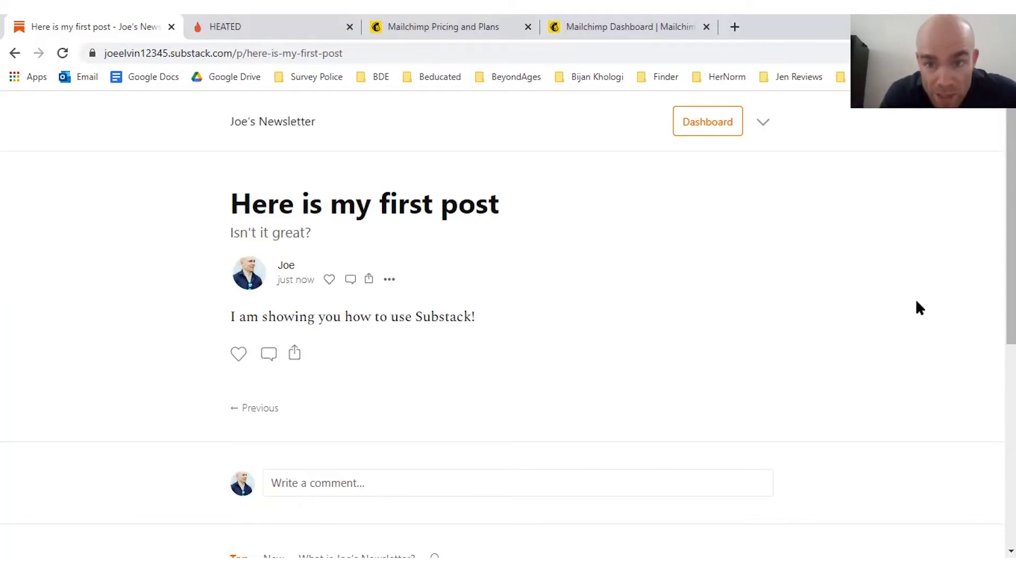
Step: Open the theme editor from the publication's Settings page
left_click(701, 123)
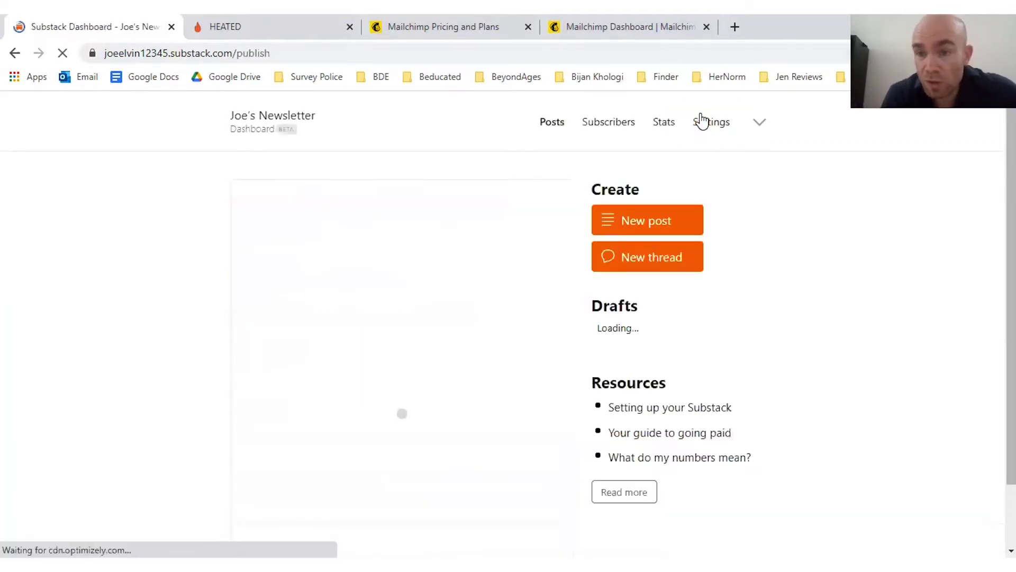
left_click(704, 127)
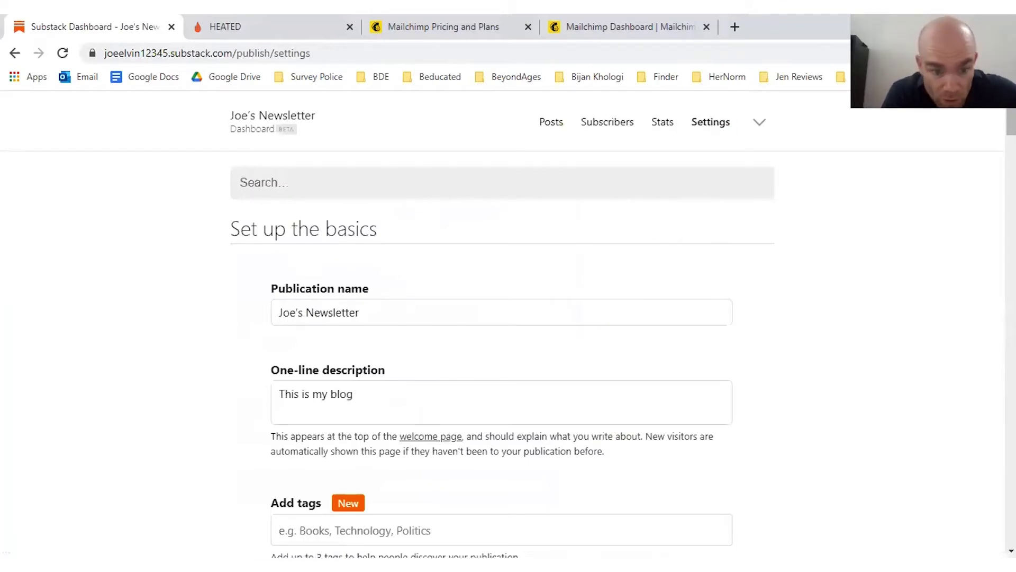
scroll(508, 328, "down", 15)
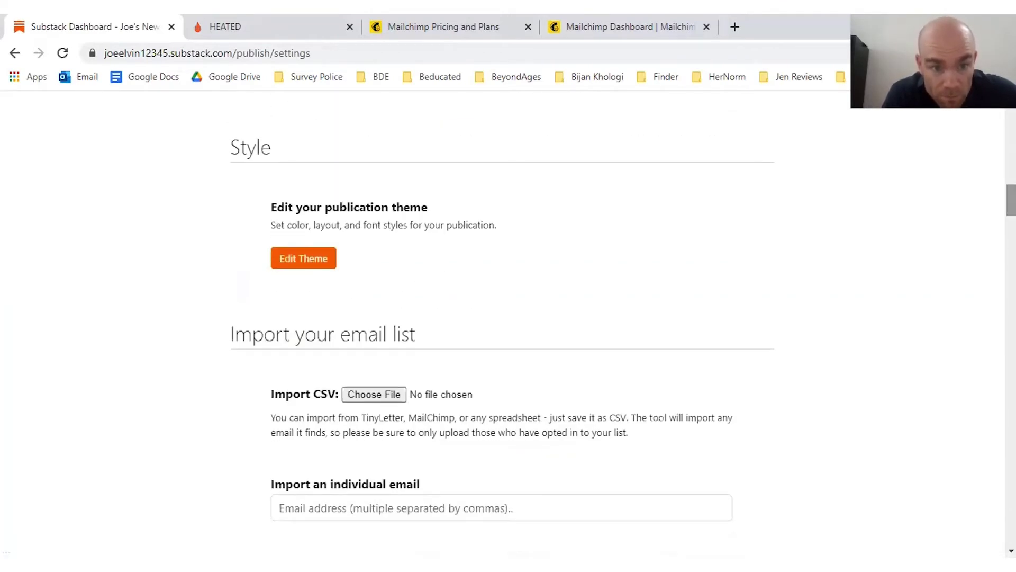
left_click(309, 259)
Step: Set the accent colour to red #E85C57 and the title font to Mono
left_click(132, 433)
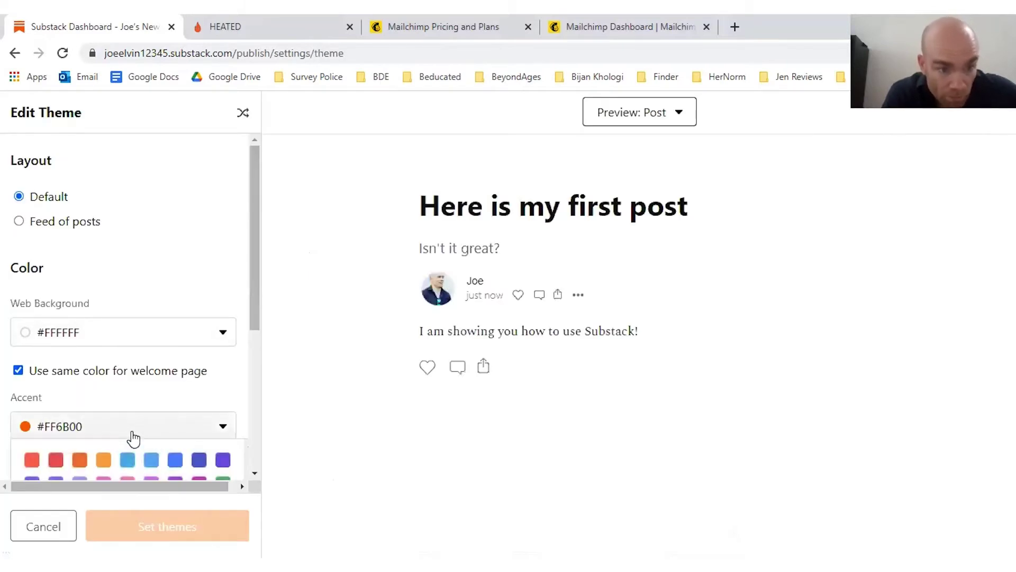
left_click(56, 459)
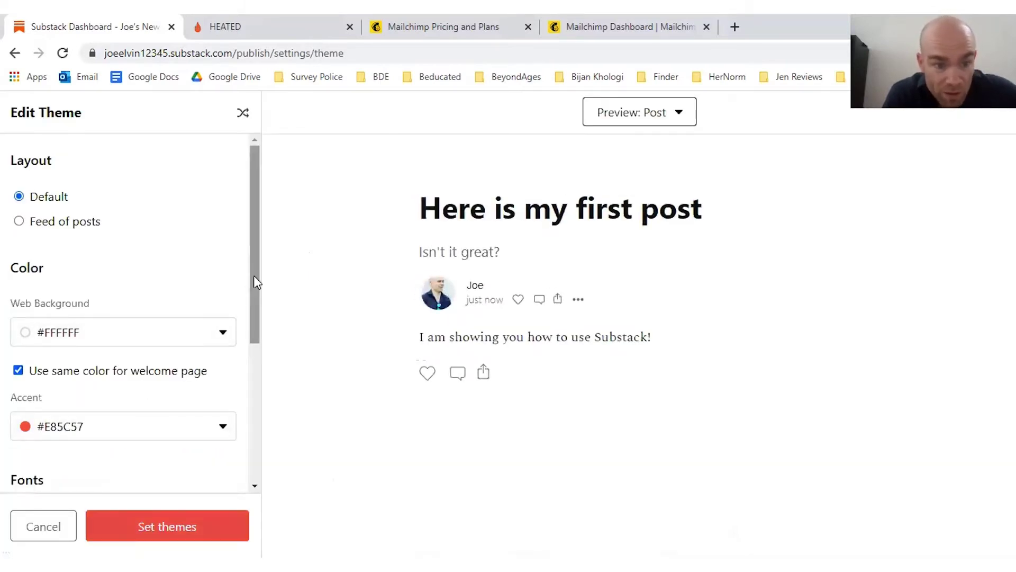
left_click_drag(254, 282, 265, 392)
left_click(109, 339)
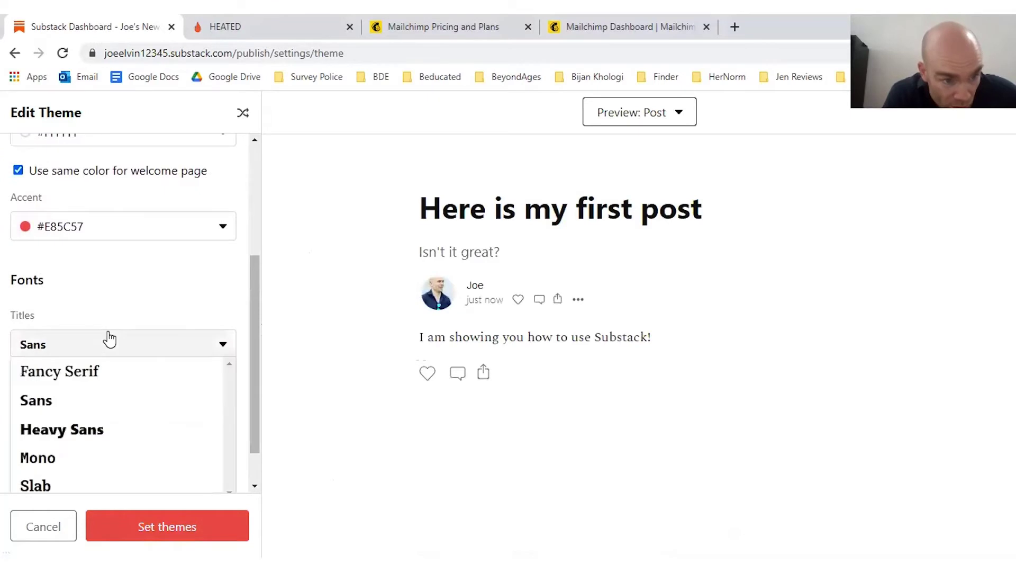
left_click(60, 428)
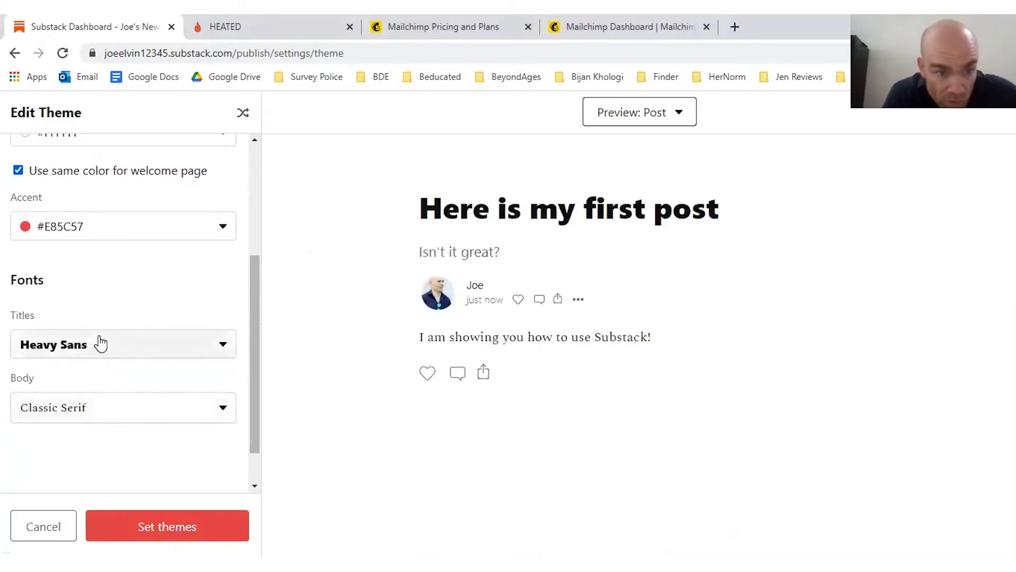
left_click(72, 355)
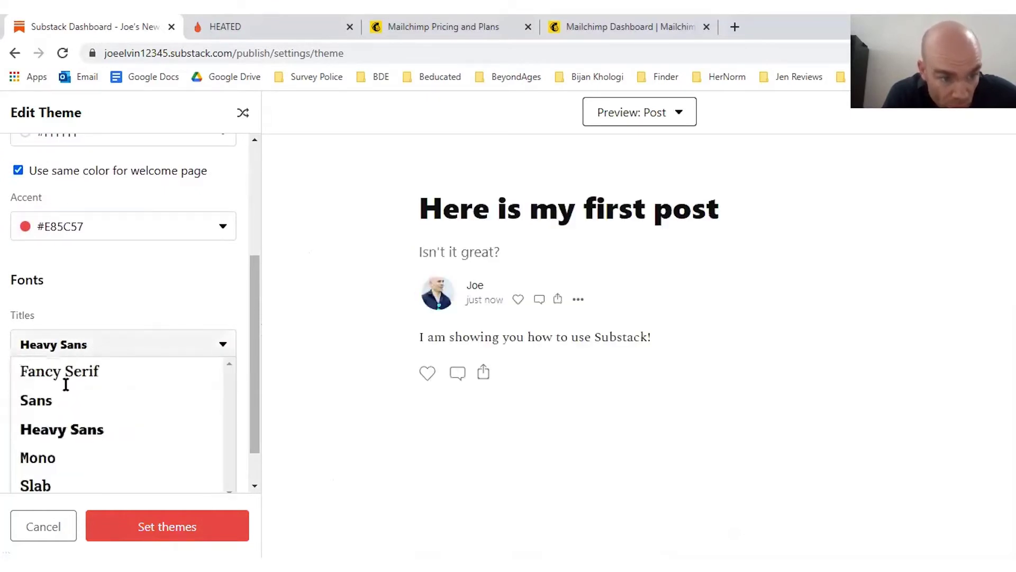
left_click(46, 465)
Step: Keep Classic Serif for body text, make the web background red #C9634F, and apply the theme
left_click(158, 413)
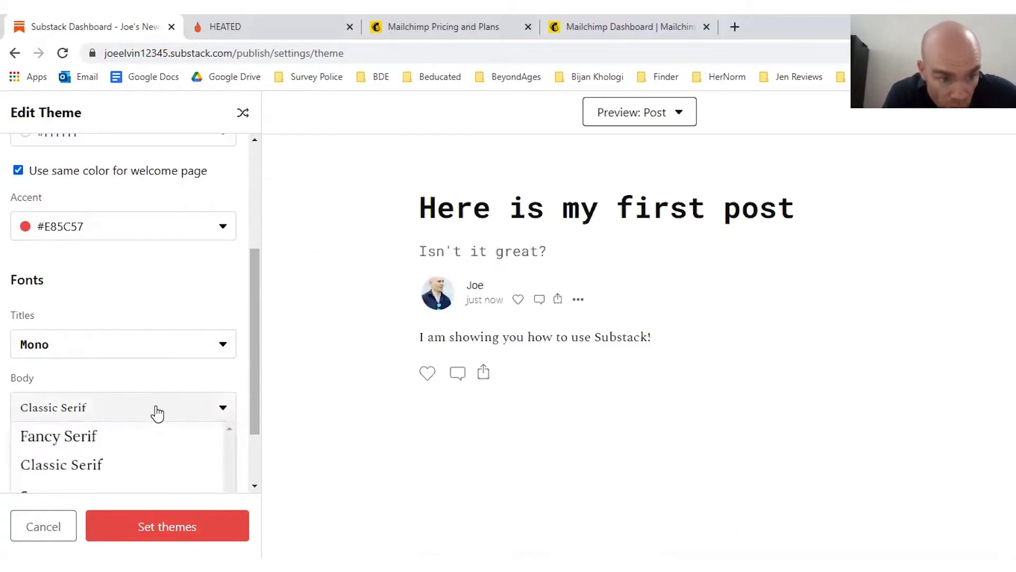
left_click_drag(254, 360, 249, 436)
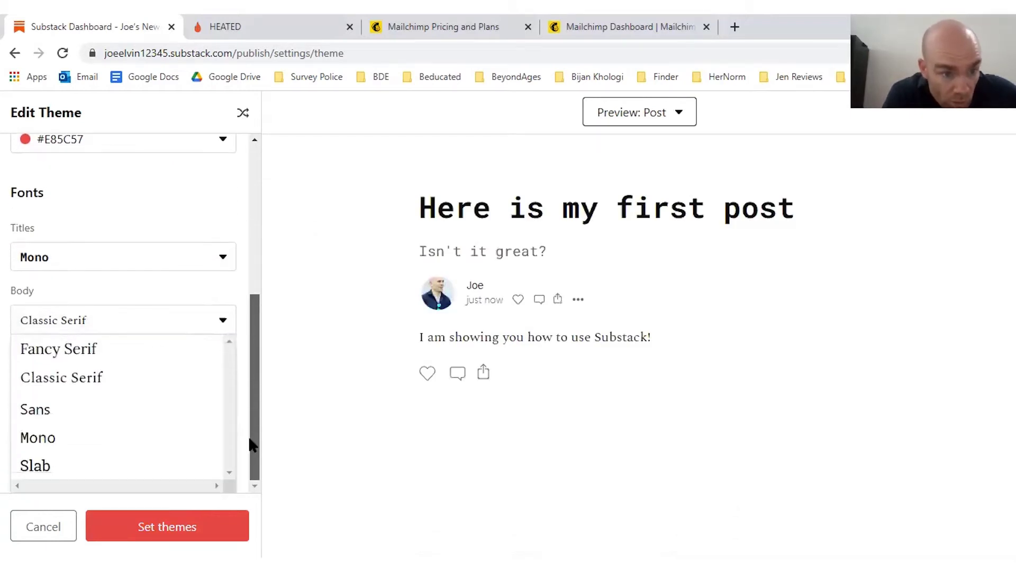
left_click(201, 207)
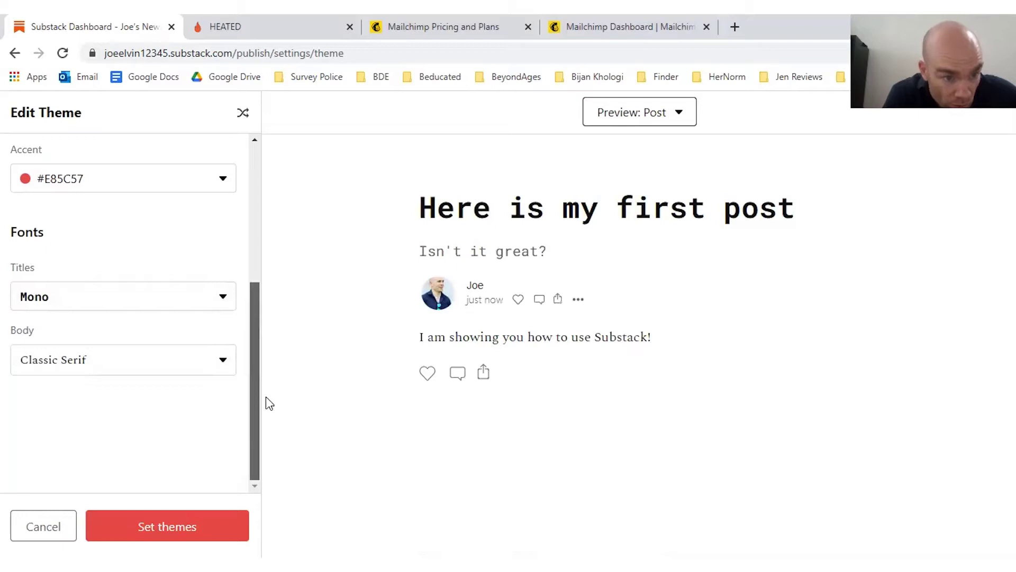
scroll(258, 318, "up", 4)
left_click(157, 286)
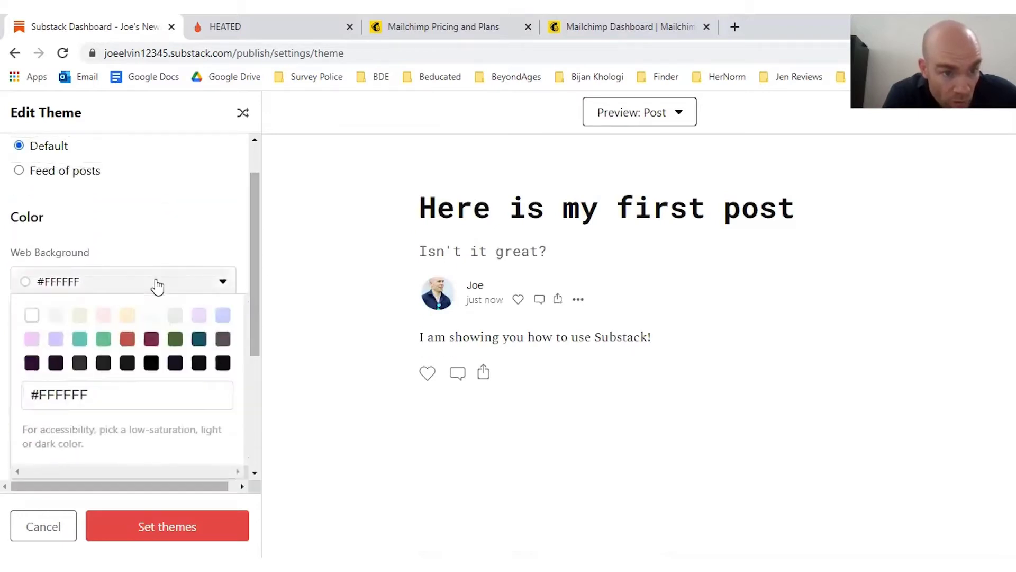
left_click(127, 338)
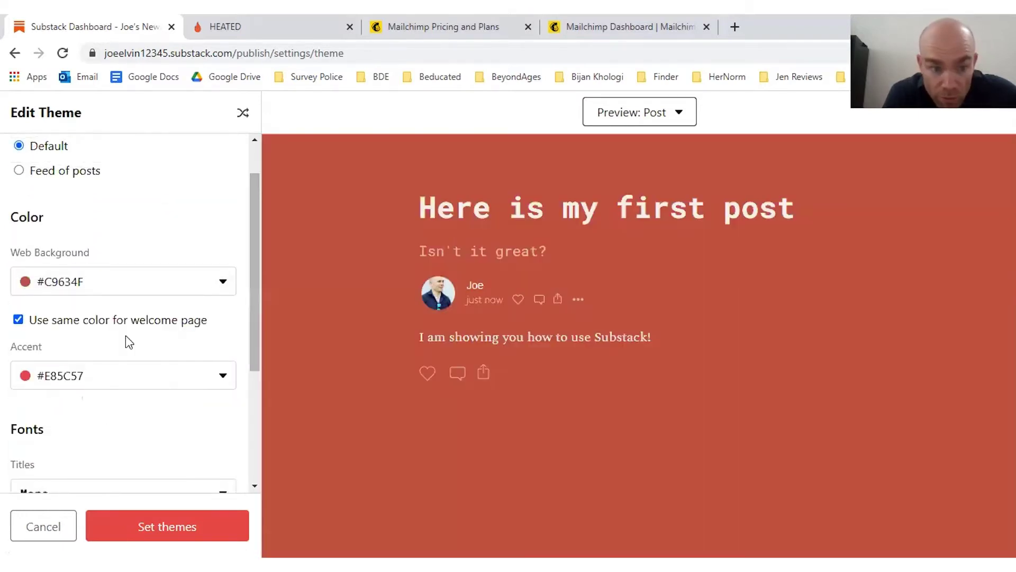
left_click(146, 522)
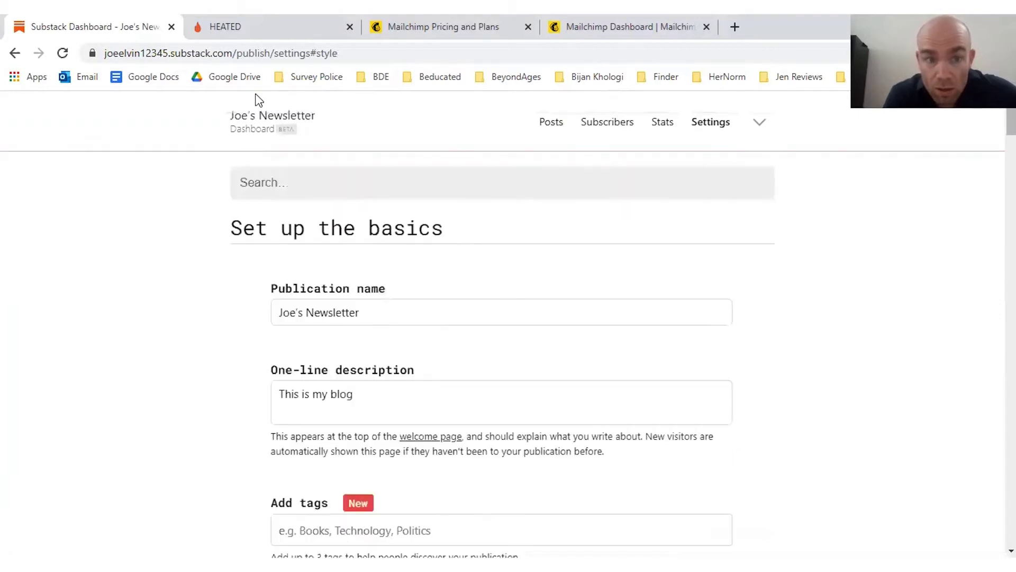
Step: Open 'Here is my first post' on the public newsletter site, then switch to the HEATED tab
left_click(260, 117)
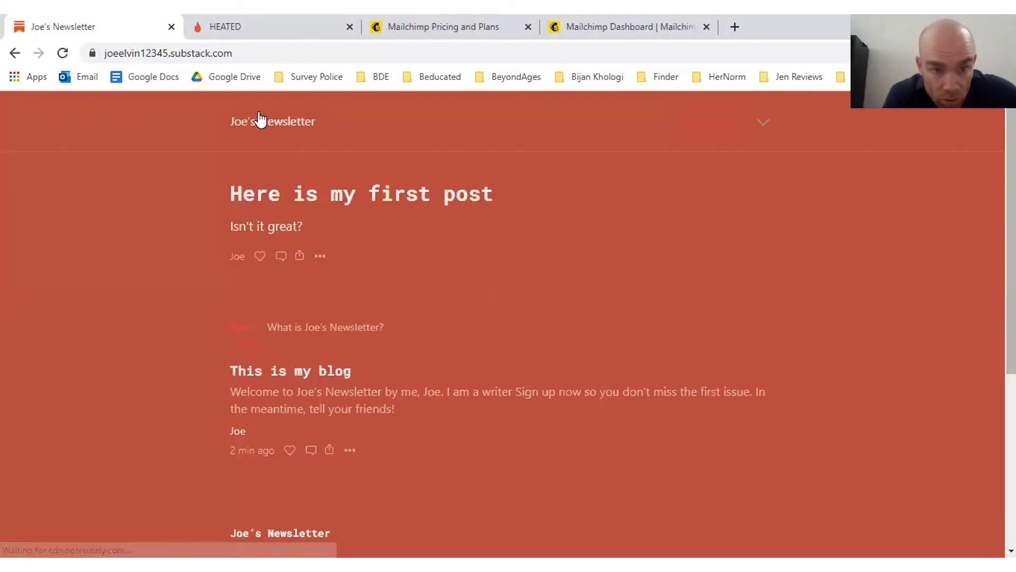
left_click(445, 194)
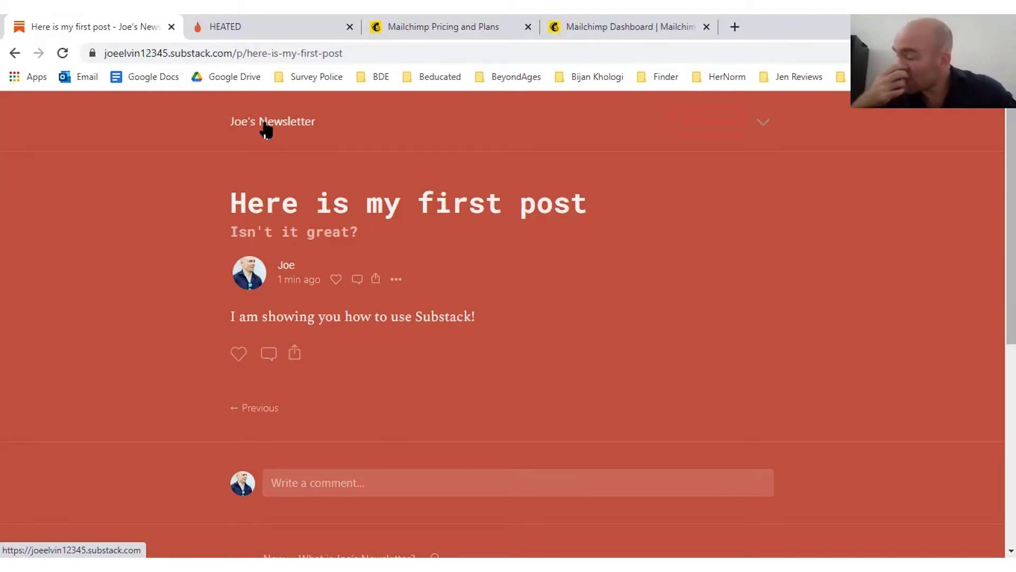
key("ctrl+Tab")
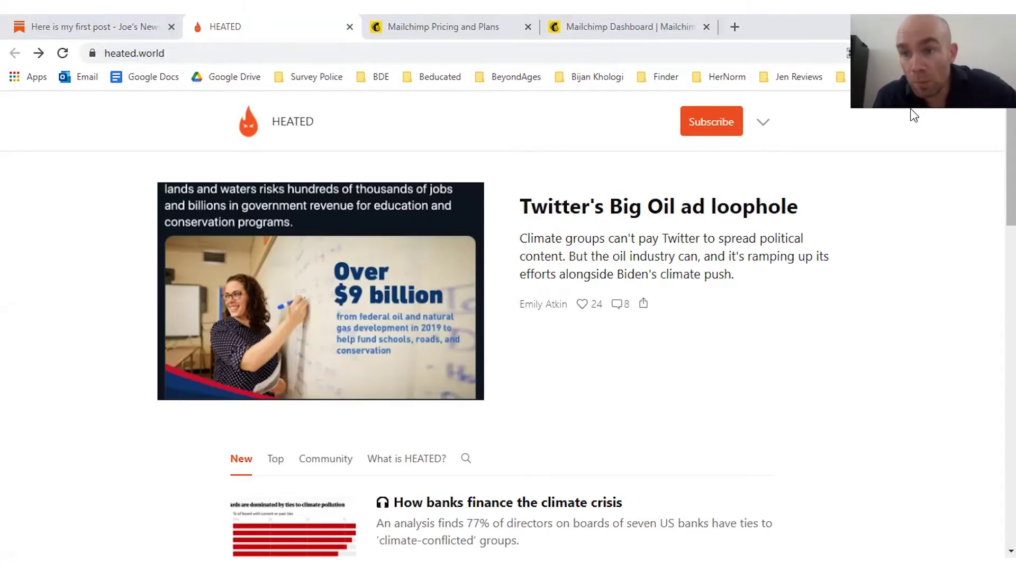
Step: Select the heated.world address in the browser's address bar
key("ctrl+l")
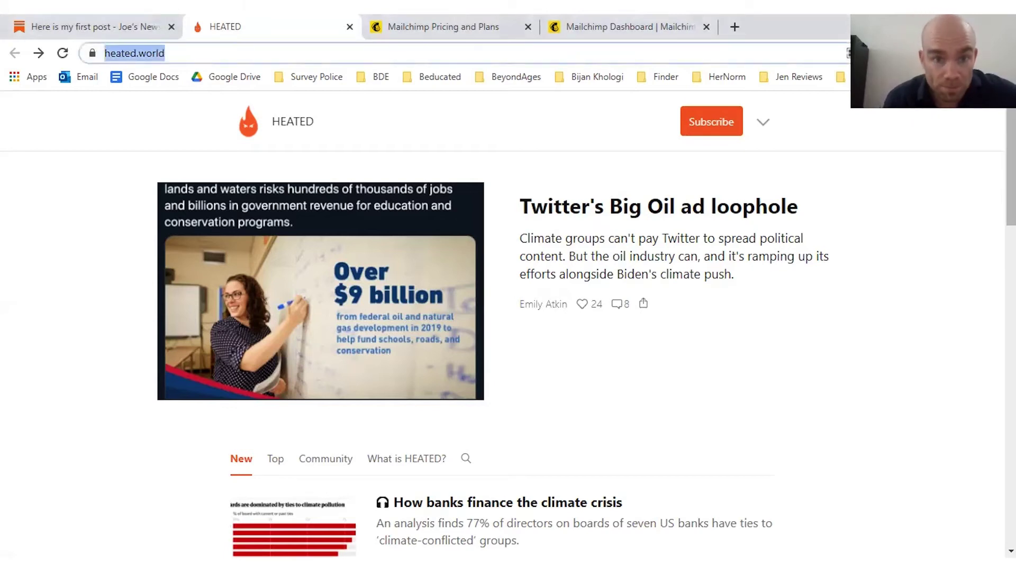
Step: Switch to the Mailchimp Pricing and Plans page at mailchimp.com/pricing
left_click(443, 31)
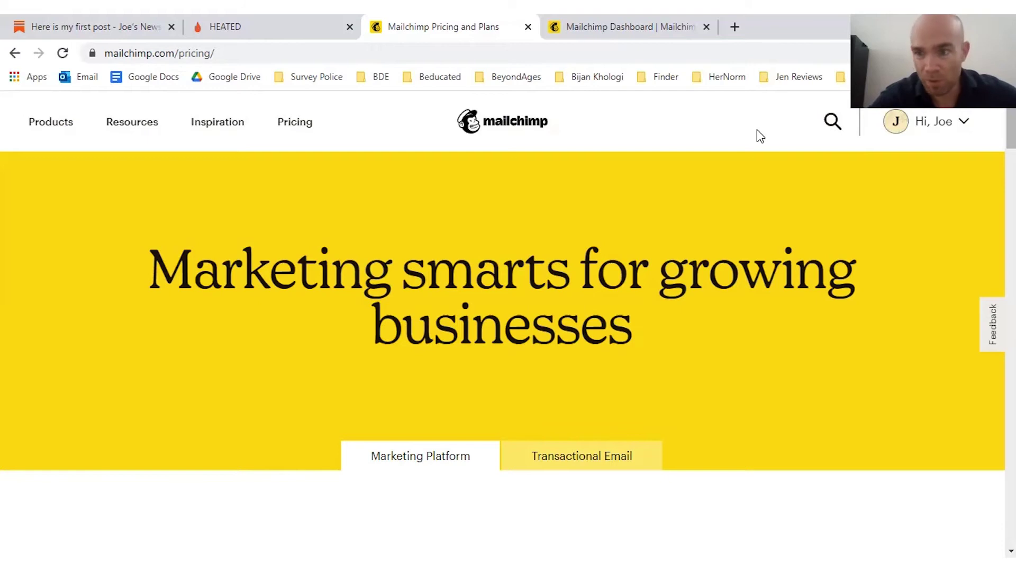
Step: Price Essentials at 50k contacts, then Standard at 50k contacts, which shows $320 a month
scroll(757, 130, "down", 6)
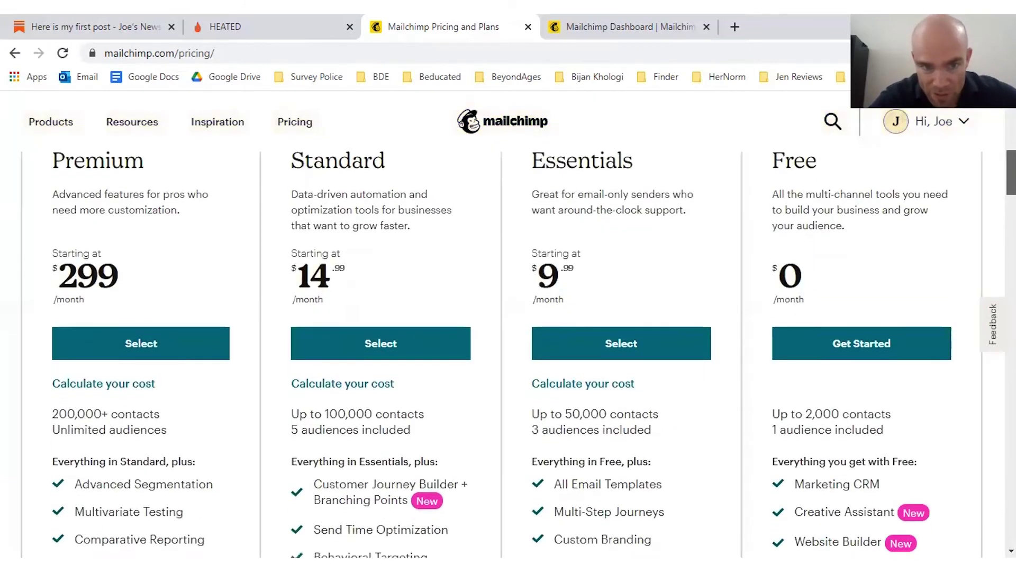
scroll(509, 349, "down", 12)
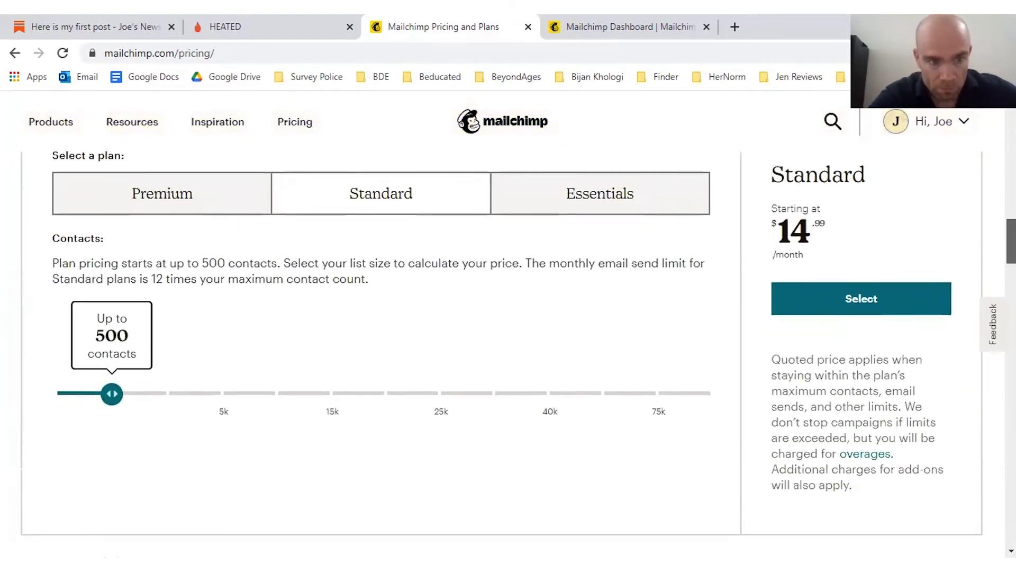
scroll(508, 349, "down", 1)
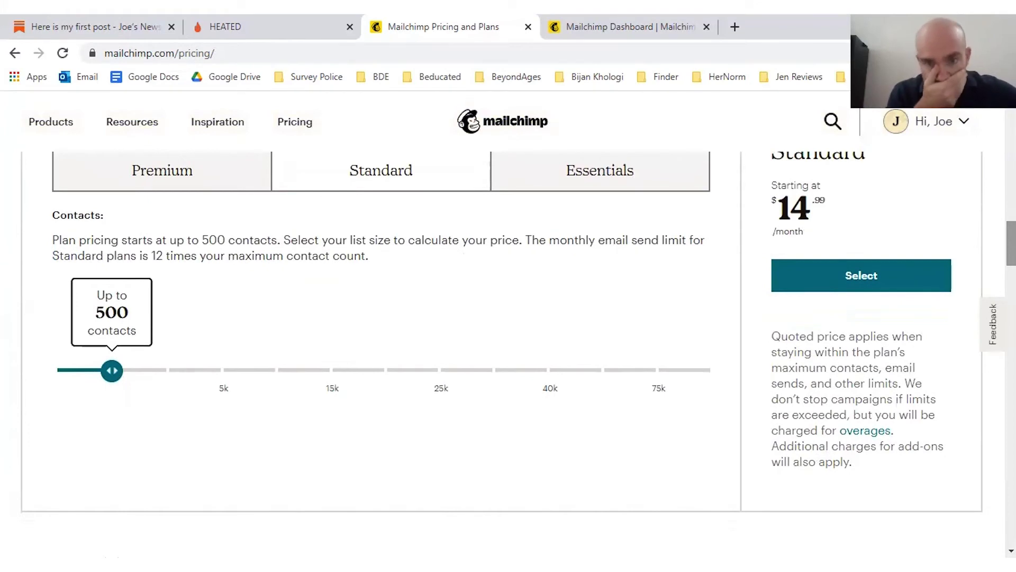
left_click(612, 170)
left_click_drag(170, 422, 724, 444)
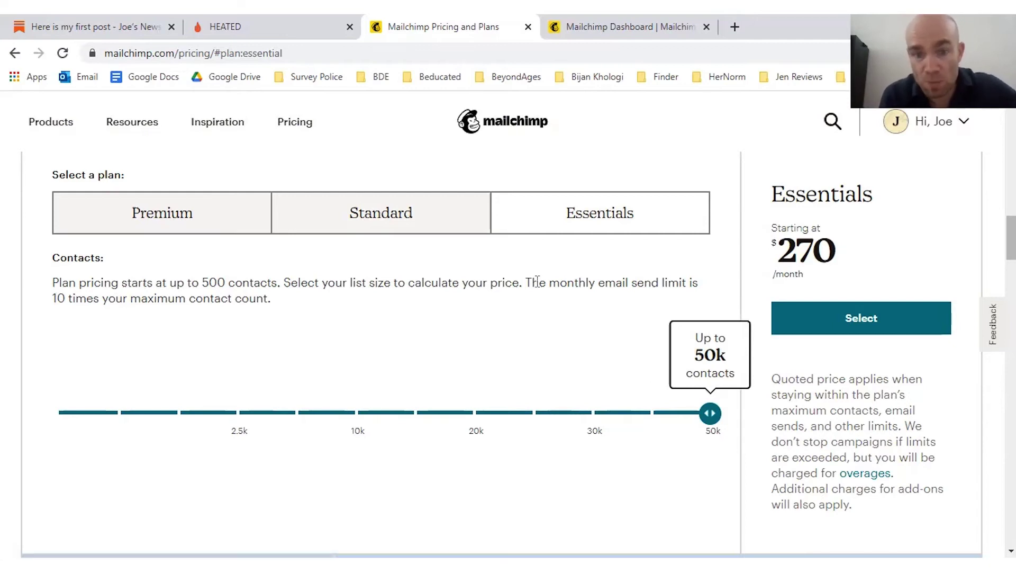
left_click(420, 223)
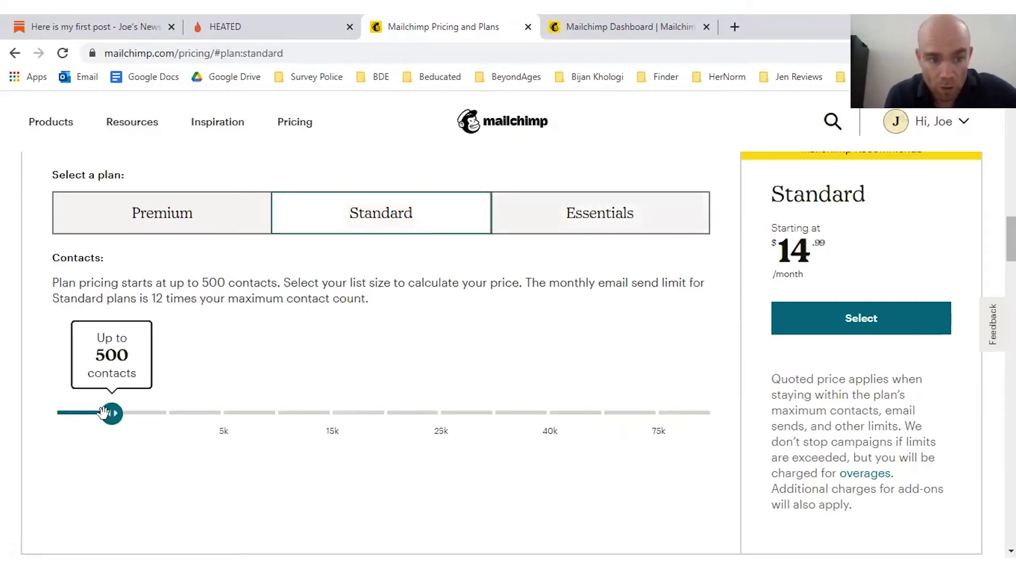
left_click_drag(103, 412, 595, 402)
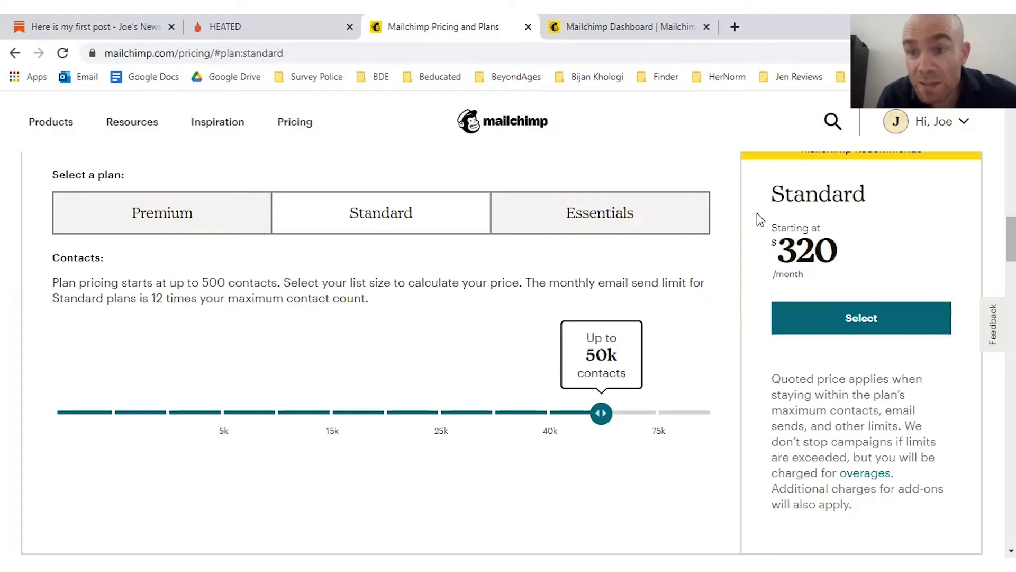
Step: Return to the Mailchimp Dashboard showing the 'How Was Your Weekend (copy 05)' campaign stats
left_click(683, 26)
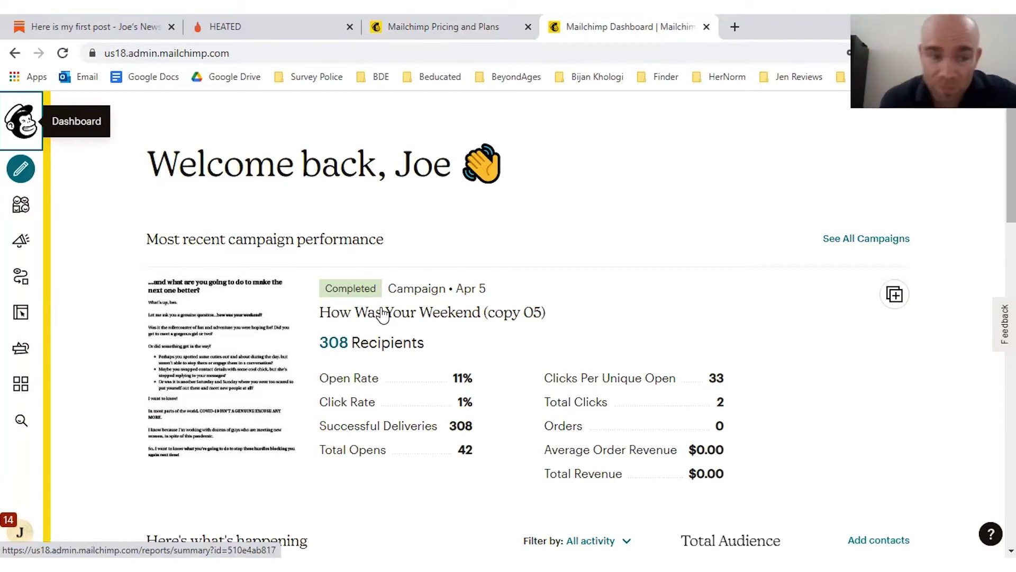
Step: Create a new email campaign named 'test1'
left_click(32, 169)
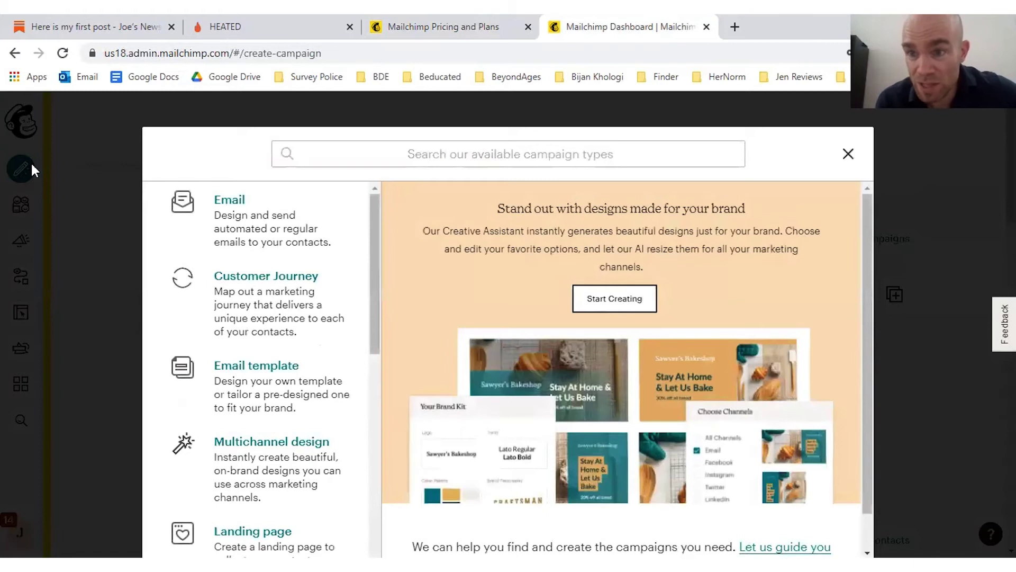
left_click(220, 199)
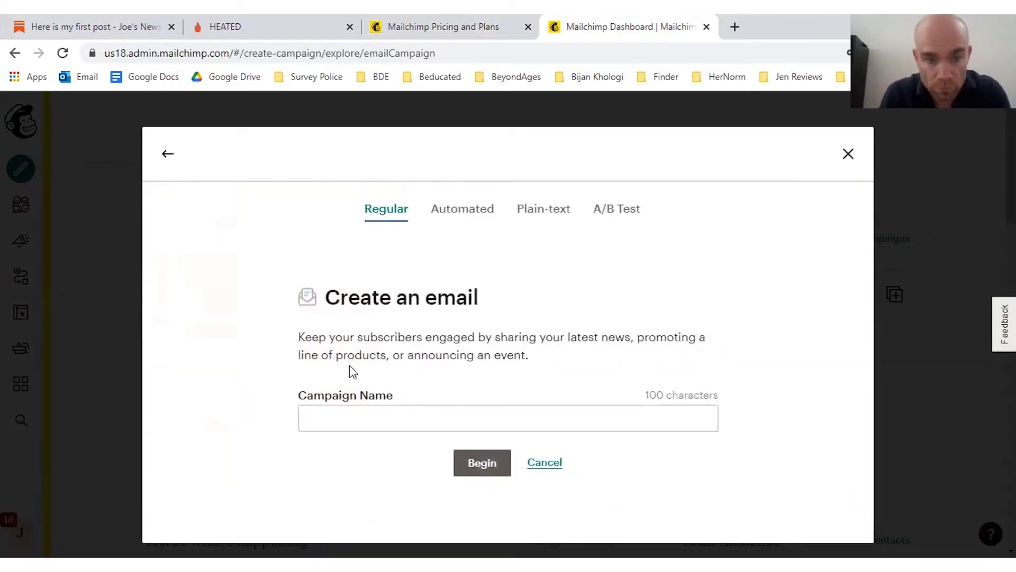
left_click(331, 422)
type("test1")
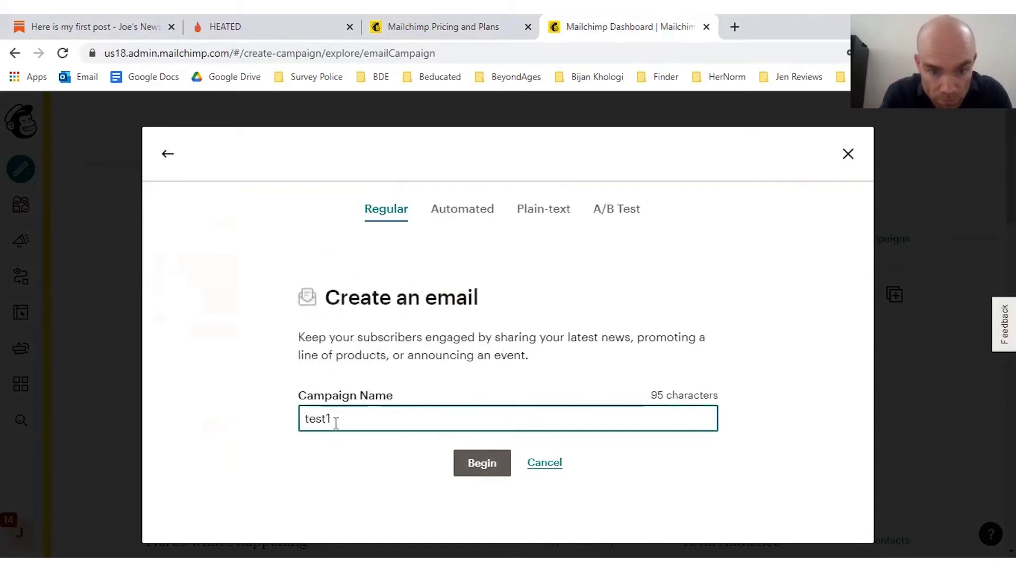
left_click(483, 459)
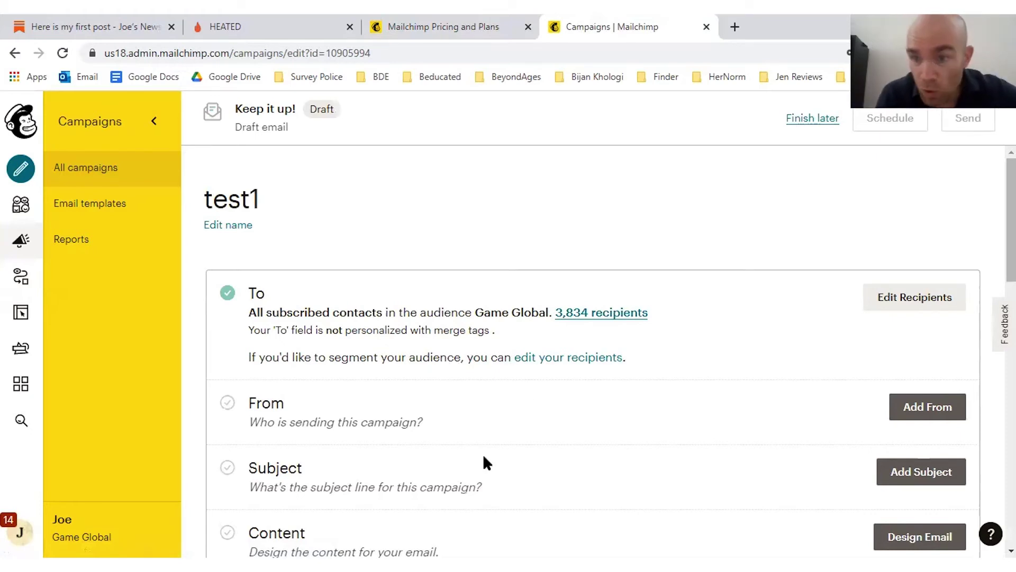
Step: Open the test1 campaign's recipient settings for the Game Global audience
left_click(914, 309)
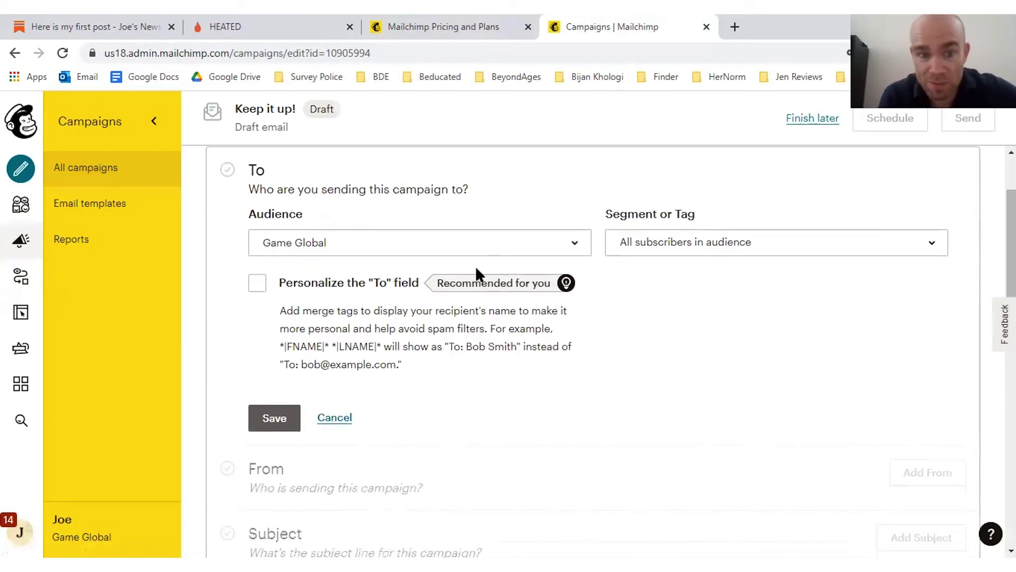
left_click(756, 239)
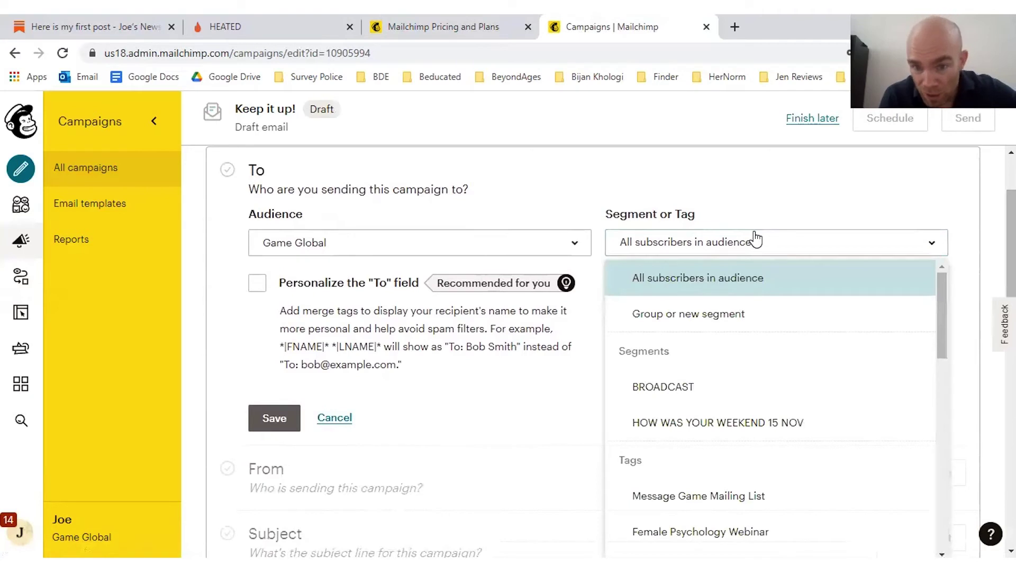
left_click_drag(940, 322, 935, 344)
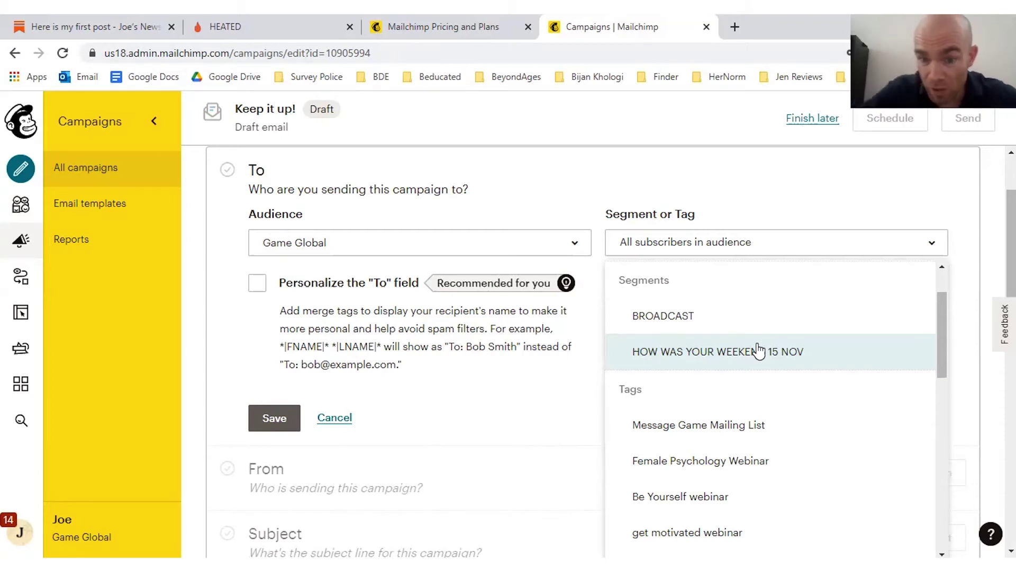
left_click_drag(942, 313, 937, 339)
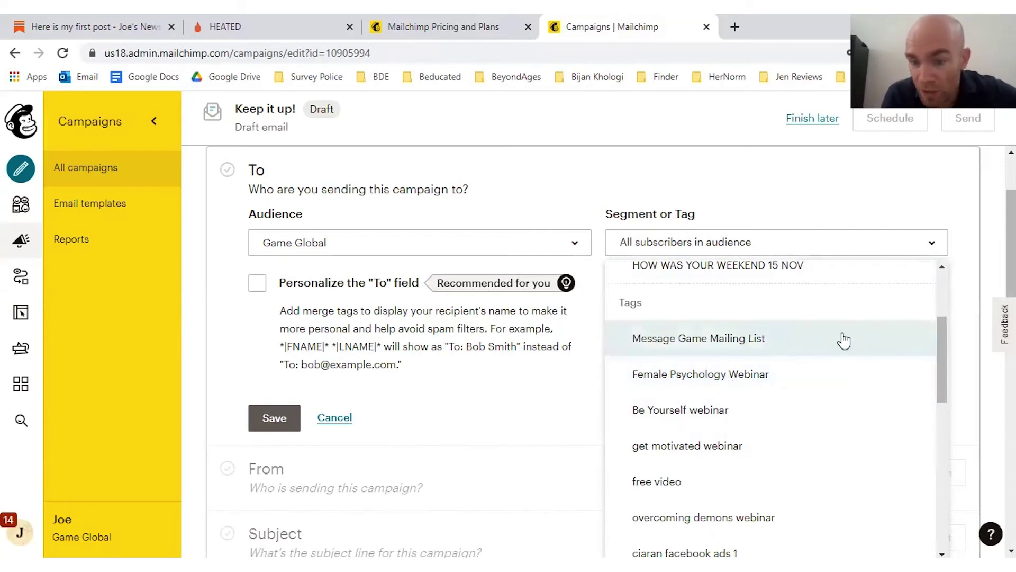
left_click(573, 168)
Step: Target a new segment of contacts added after the last campaign date, 04/05/2021
left_click(708, 245)
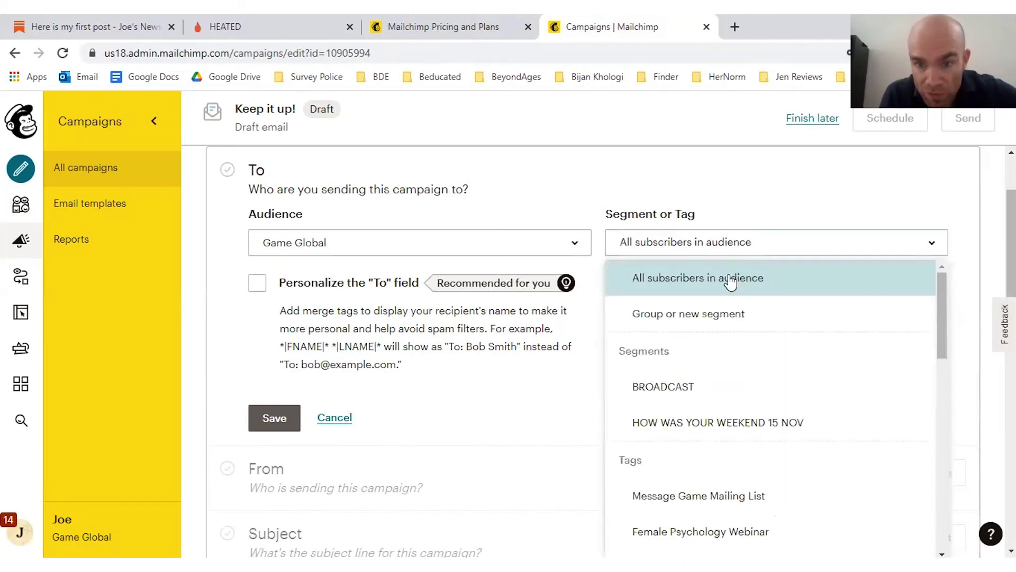
left_click(683, 318)
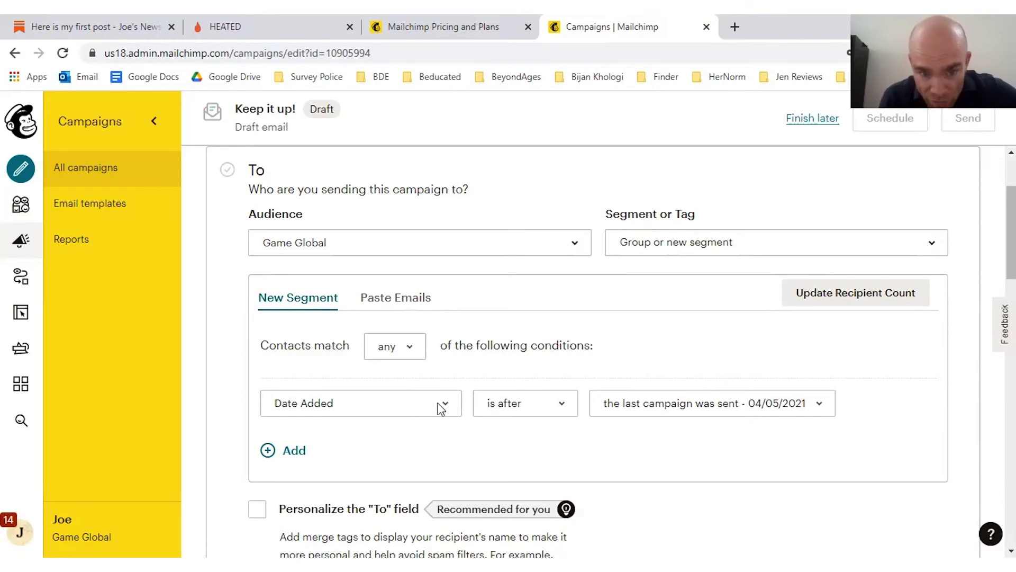
left_click(697, 403)
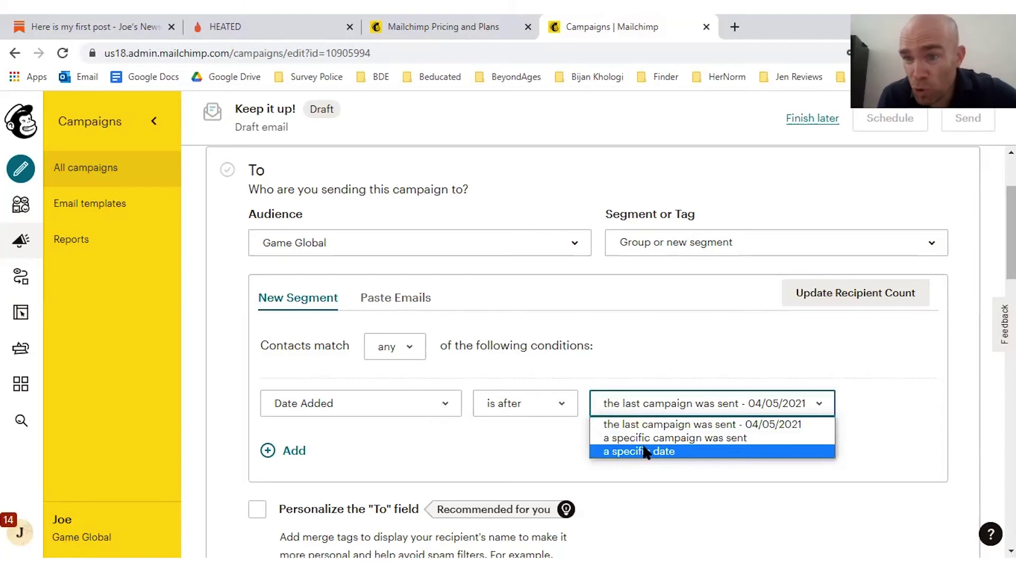
left_click(609, 423)
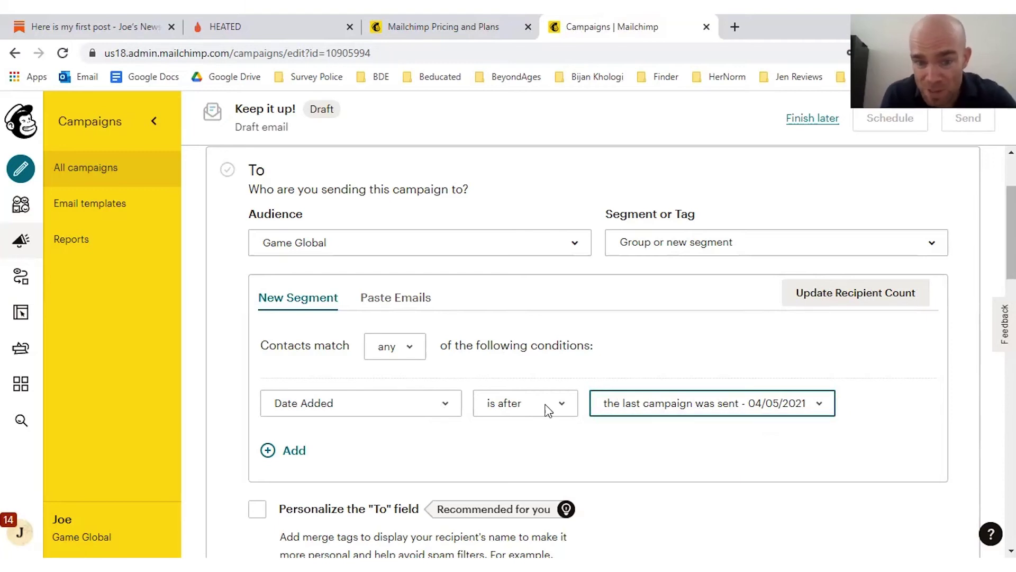
left_click(542, 407)
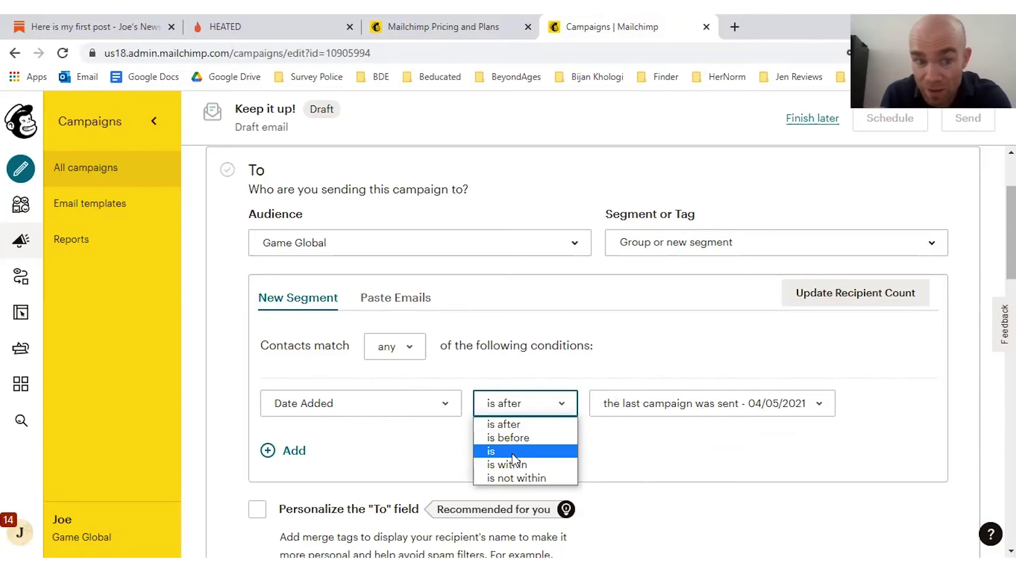
Step: Browse the available condition fields, leaving the Date Added condition unchanged
left_click(399, 411)
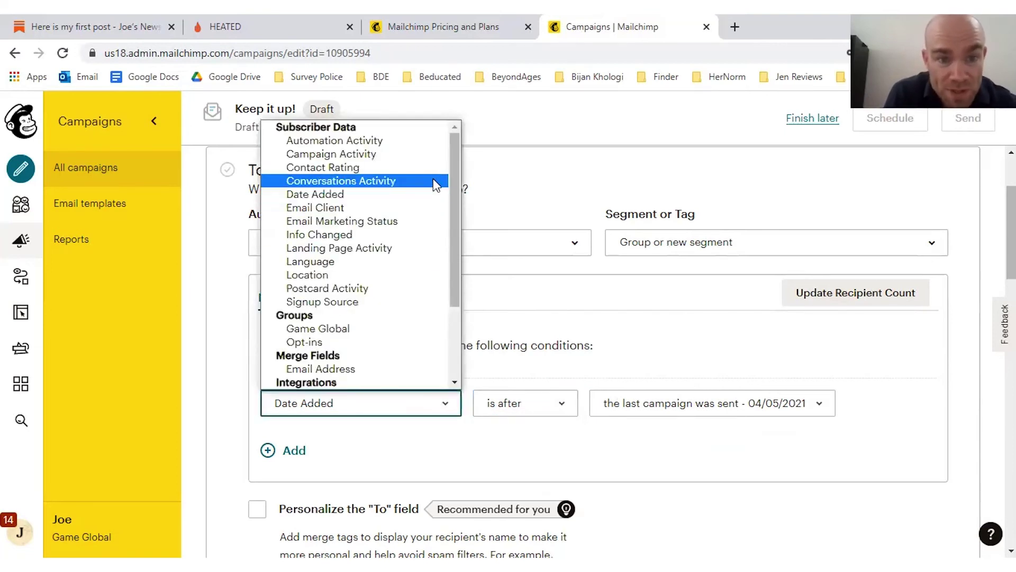
left_click_drag(452, 159, 453, 188)
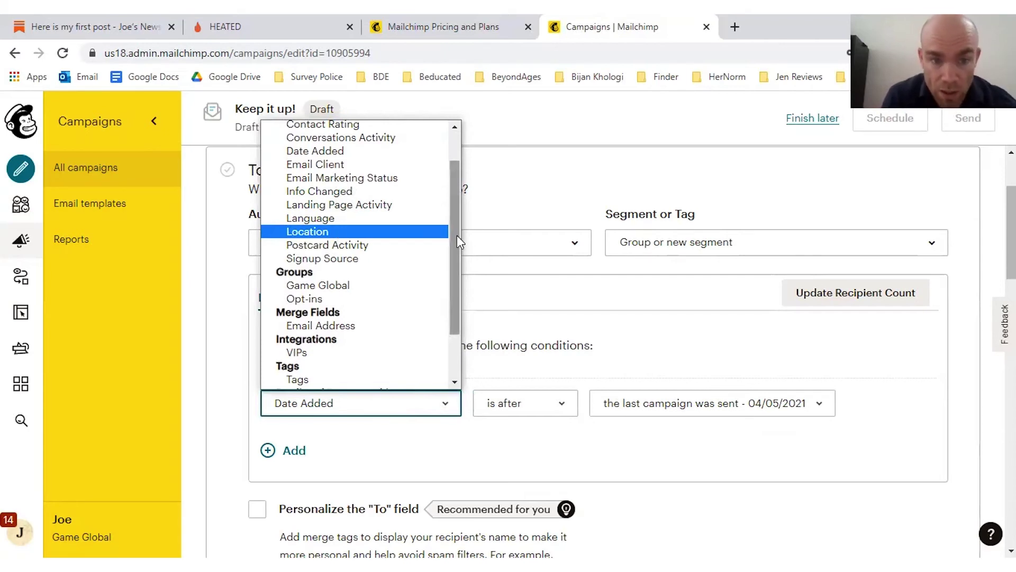
left_click_drag(456, 235, 448, 291)
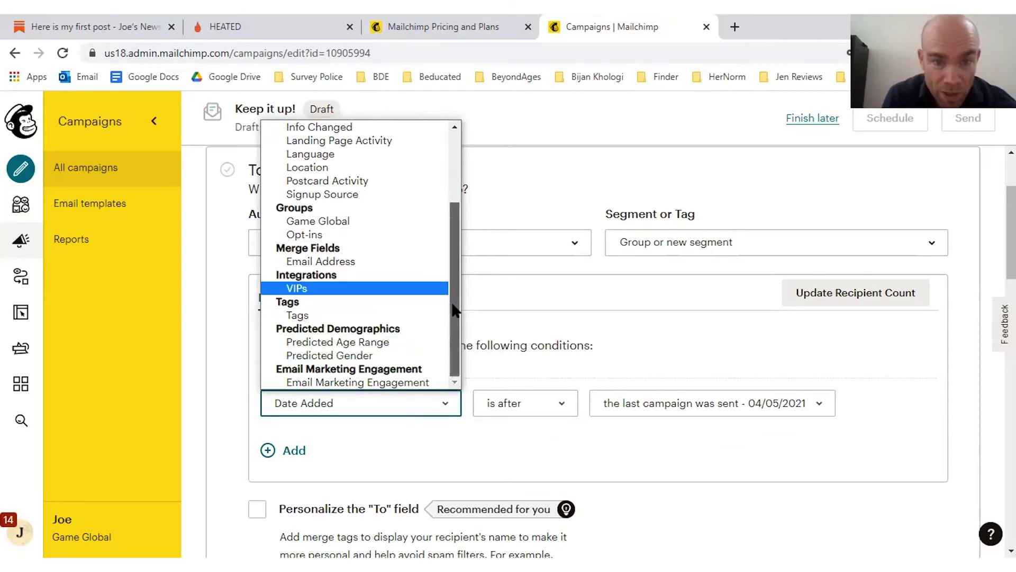
left_click_drag(453, 310, 449, 238)
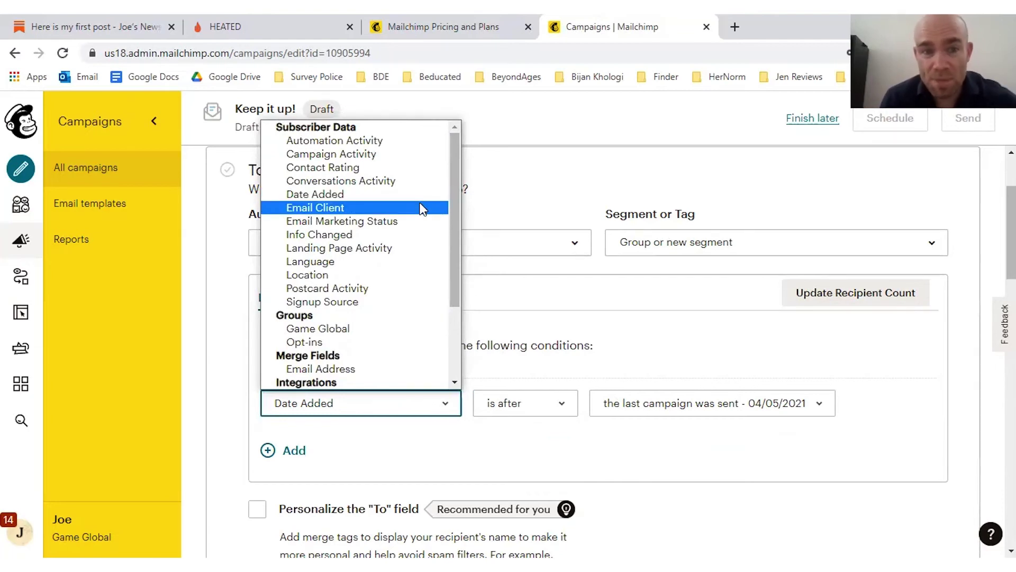
left_click(714, 345)
Step: Send the campaign to the HOW WAS YOUR WEEKEND 15 NOV segment and save recipients
left_click(639, 253)
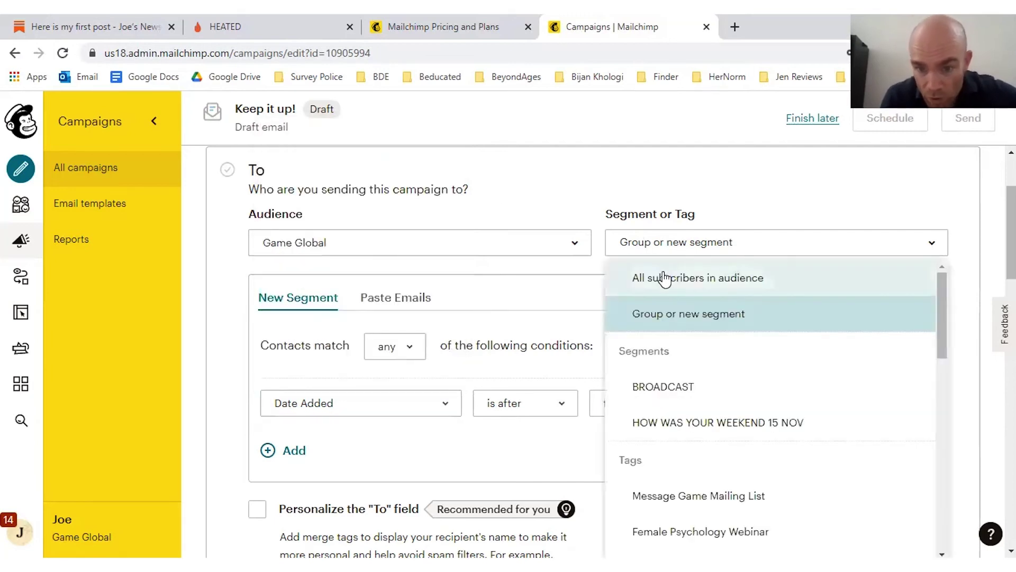
left_click(715, 421)
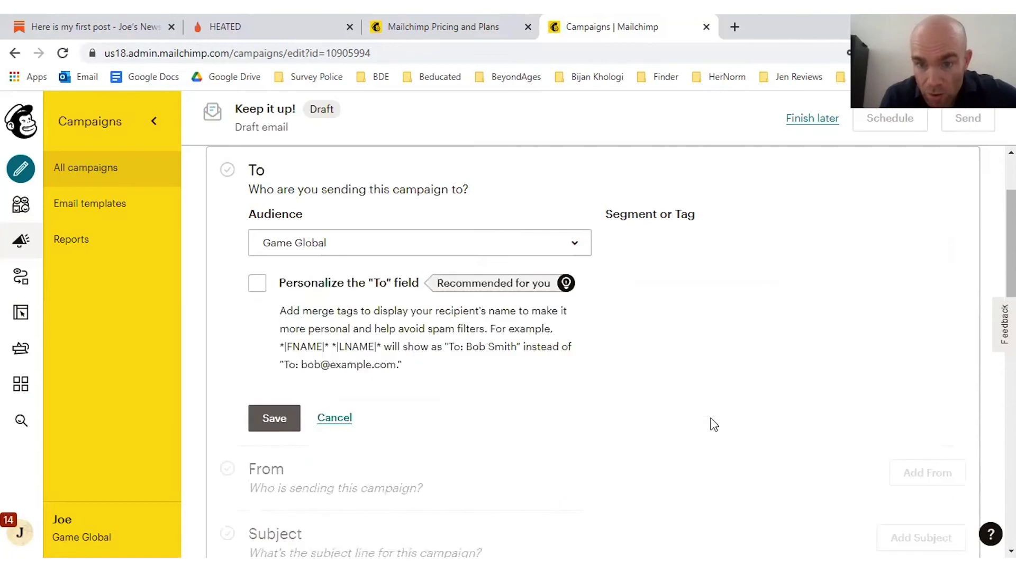
left_click(293, 409)
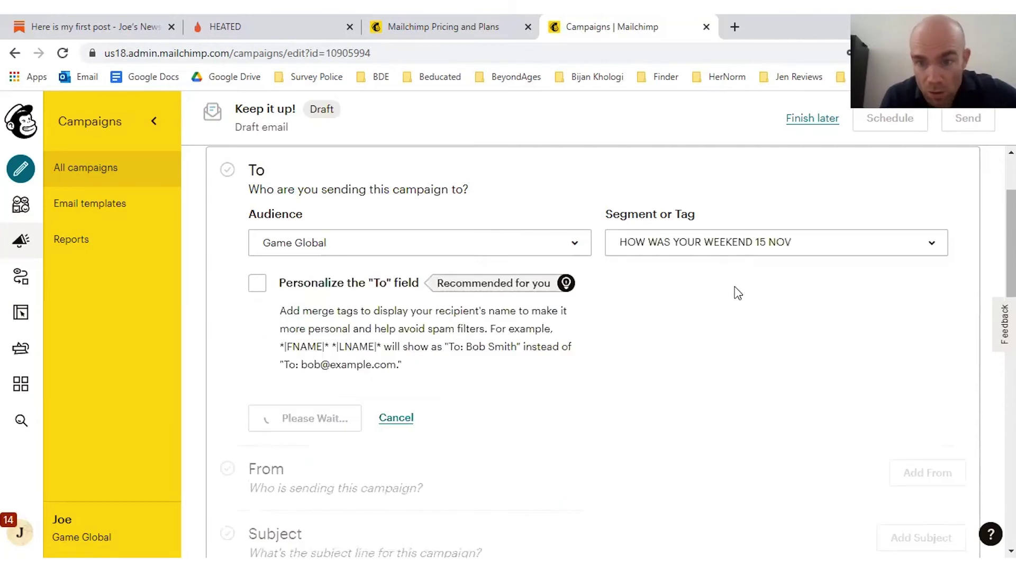
Step: Add the subject line 'test' and save it
scroll(979, 238, "down", 1)
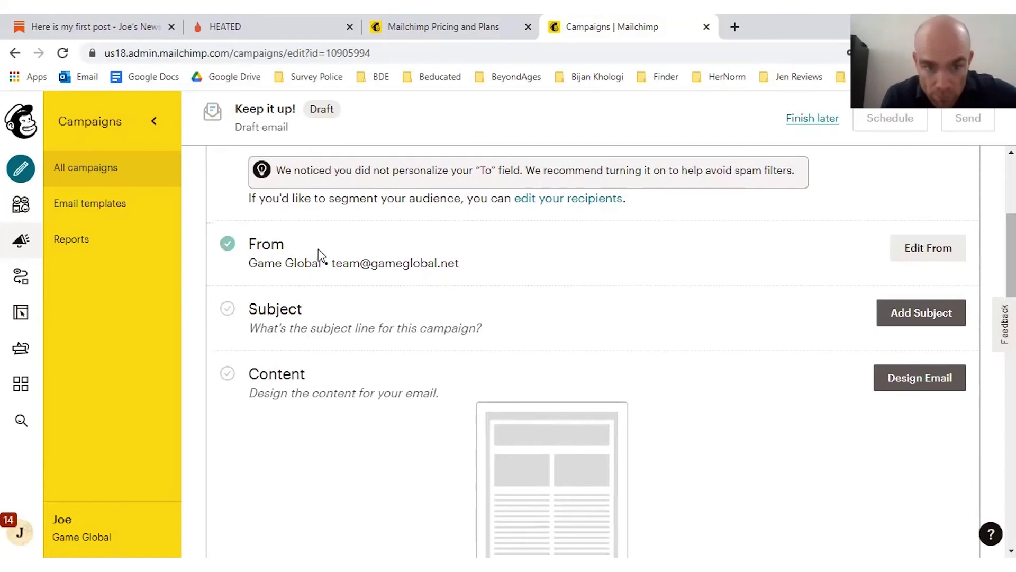
left_click(923, 320)
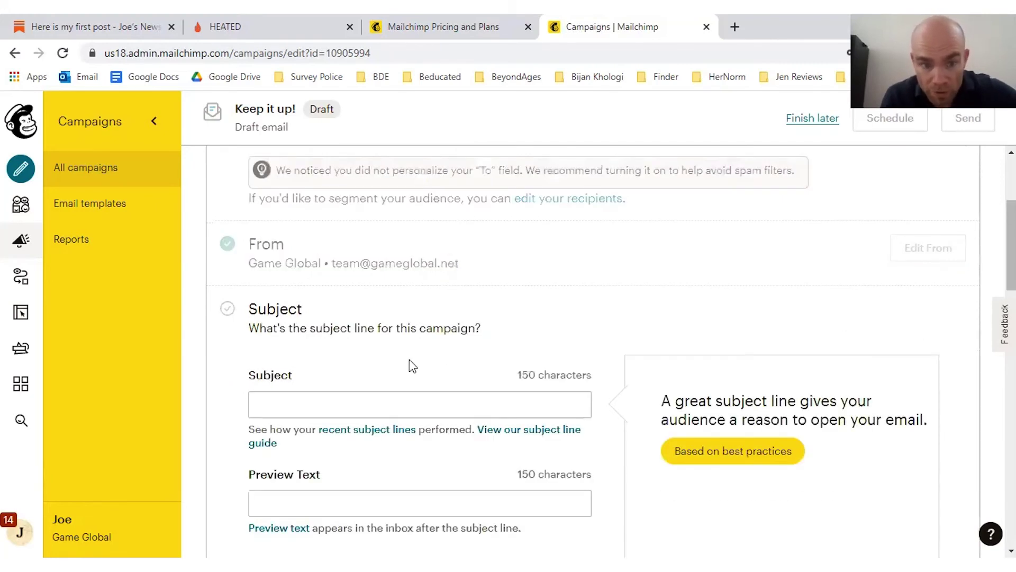
left_click(289, 405)
type("test")
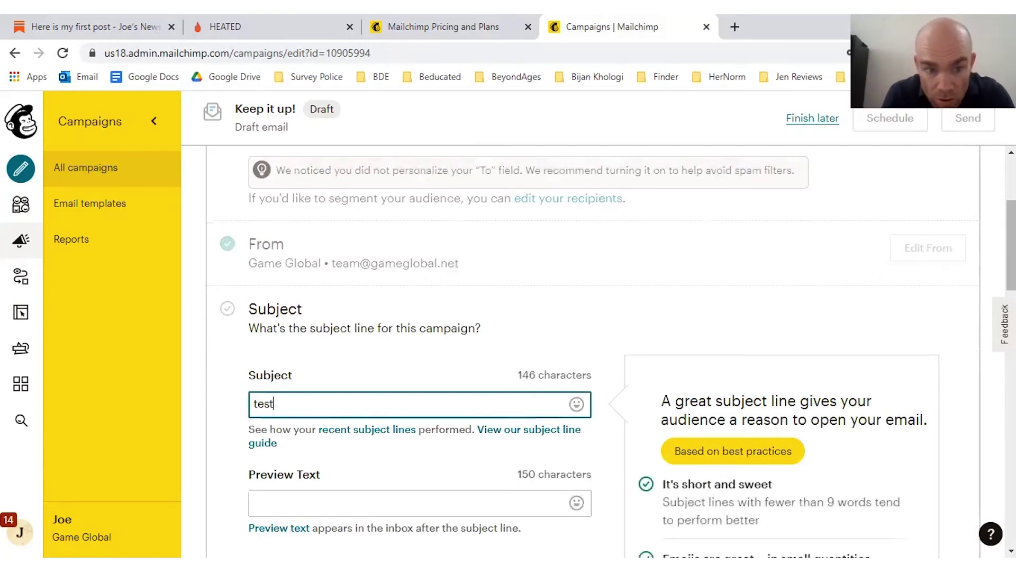
scroll(281, 391, "down", 3)
left_click(281, 405)
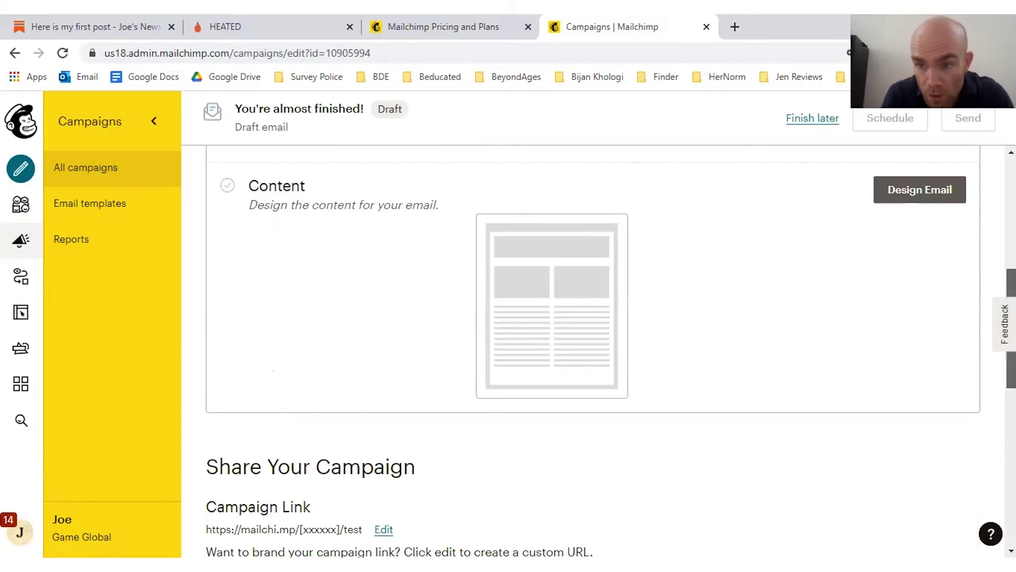
scroll(933, 276, "up", 2)
Step: Open the email template picker and look through the featured layouts
left_click(932, 276)
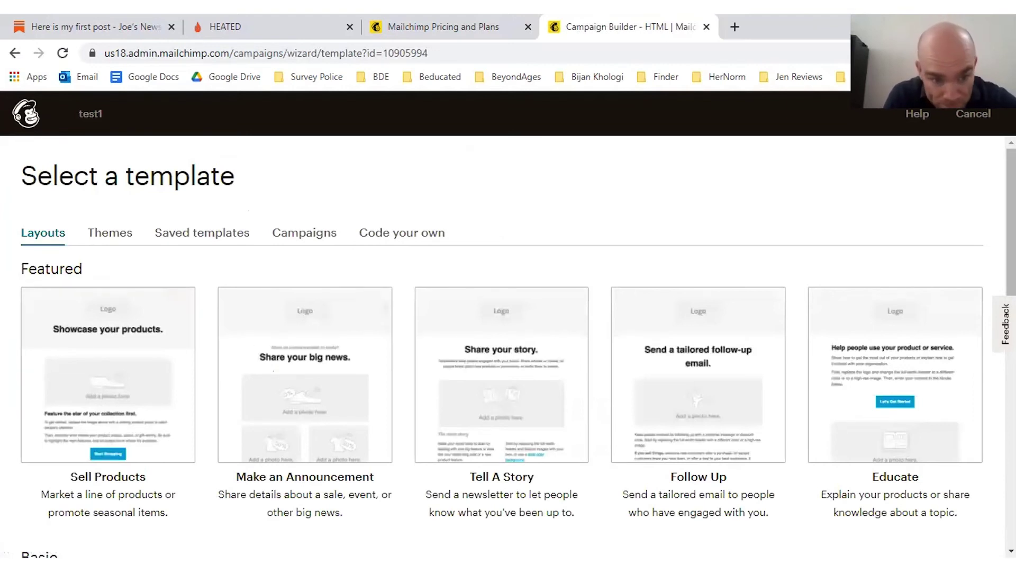
scroll(508, 344, "down", 6)
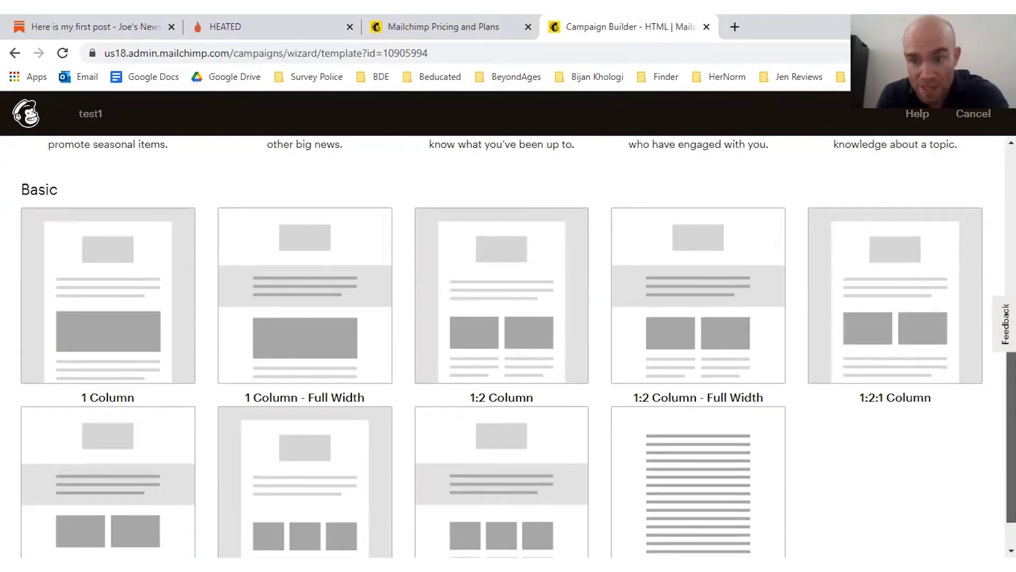
scroll(508, 344, "down", 1)
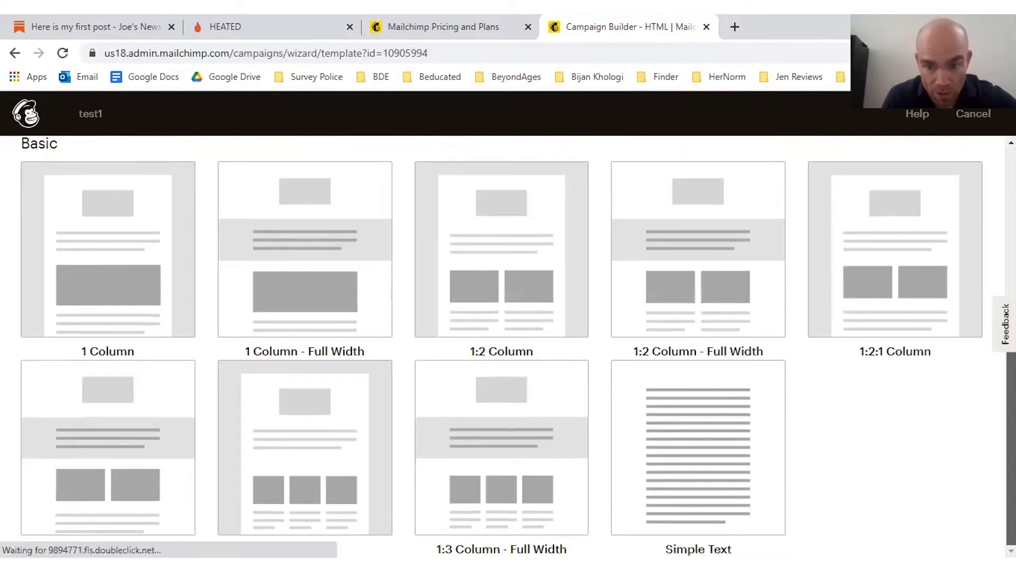
scroll(508, 344, "up", 6)
scroll(508, 344, "up", 1)
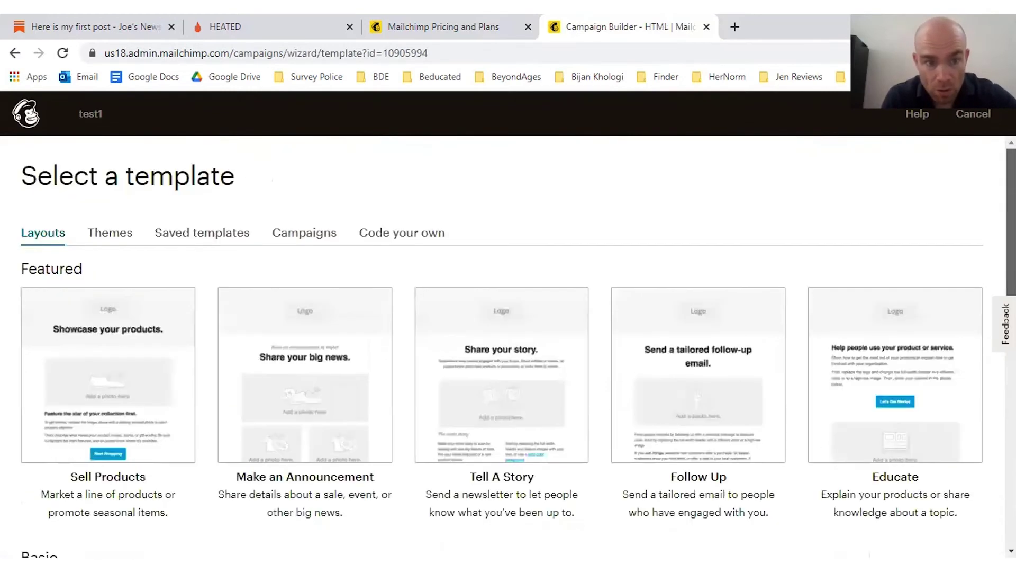
Step: Browse the Themes collection down to the Events themes
left_click(111, 238)
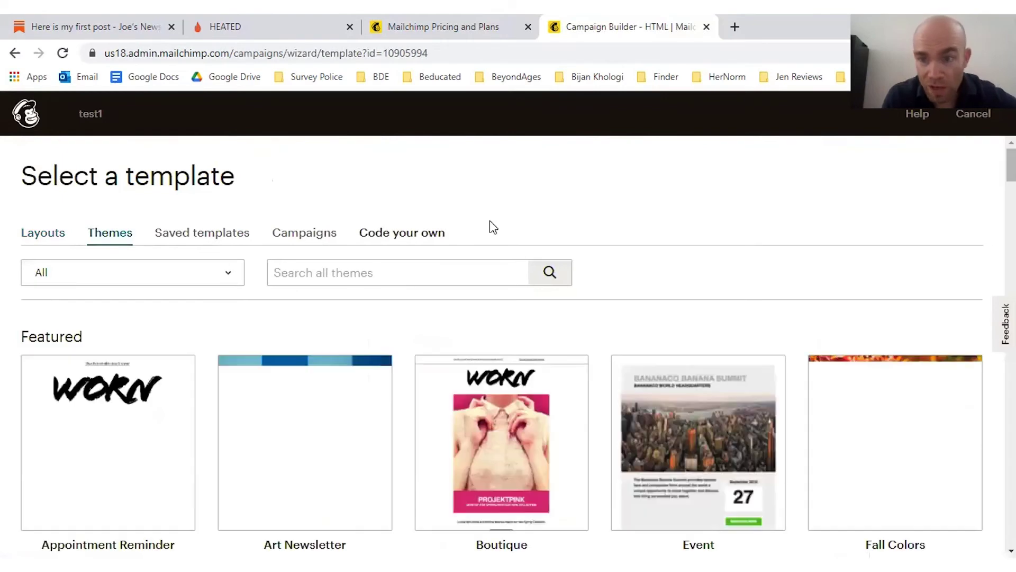
scroll(508, 345, "down", 10)
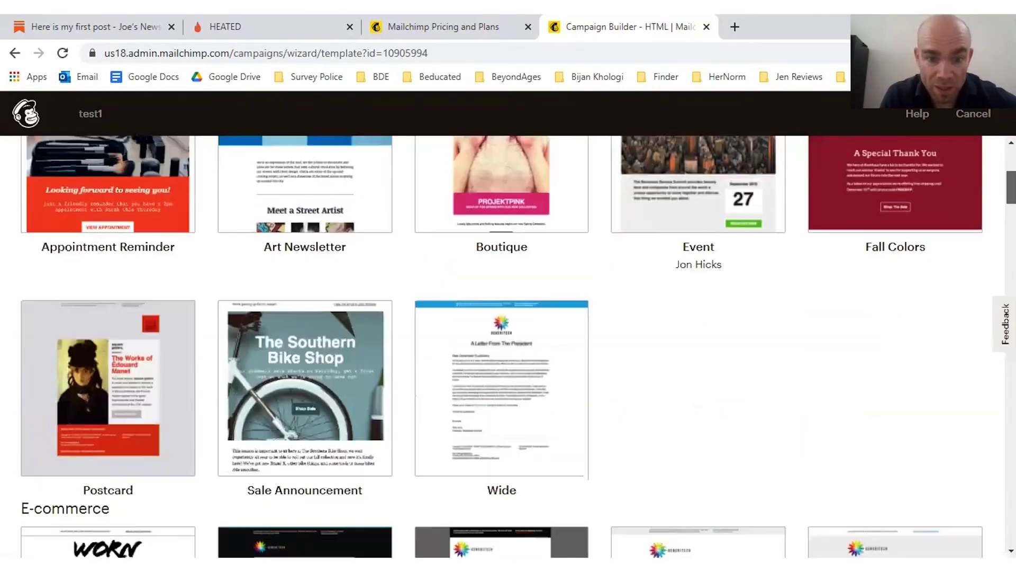
scroll(509, 344, "down", 9)
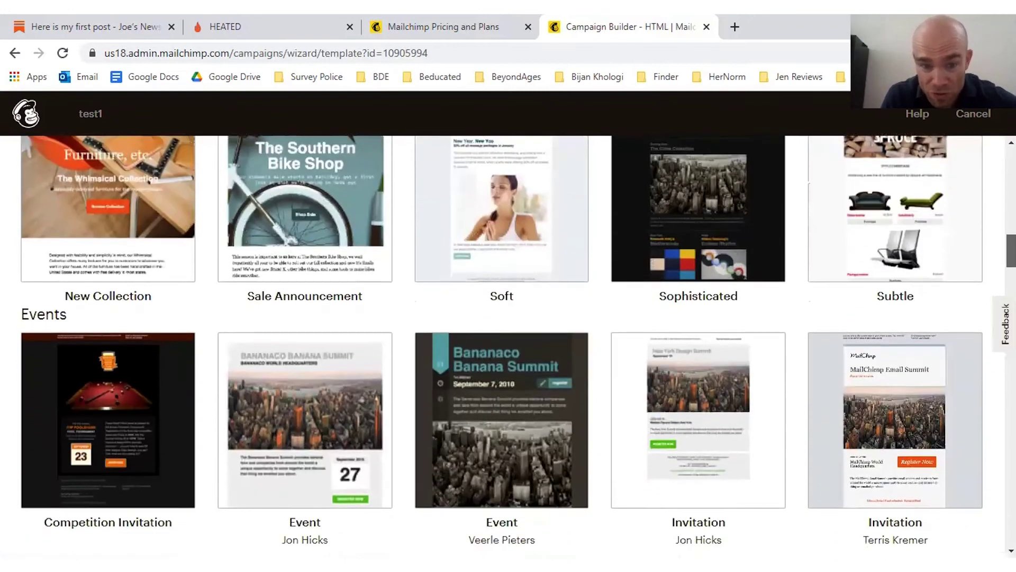
scroll(508, 338, "down", 3)
scroll(508, 339, "up", 2)
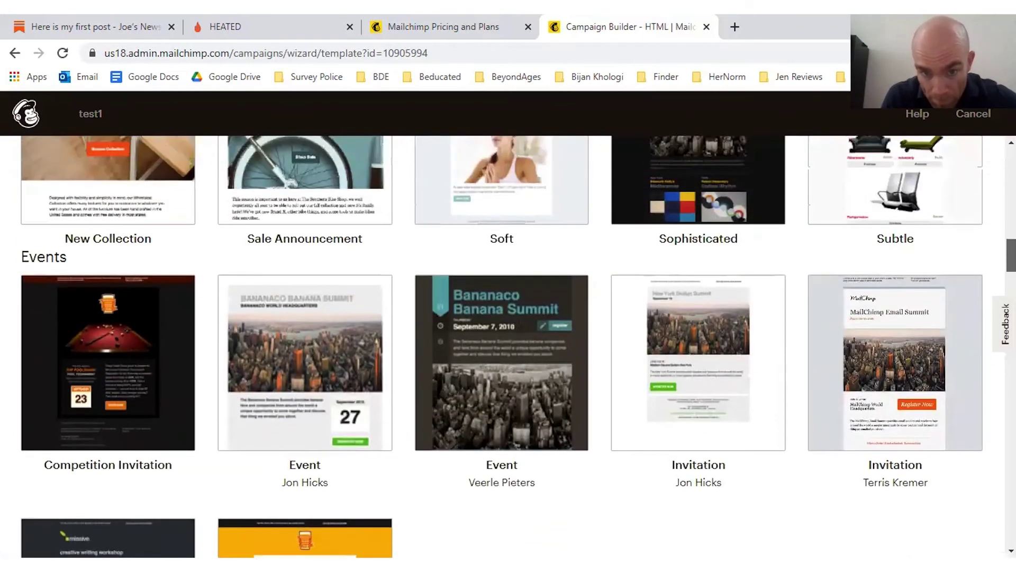
Step: Apply the dark Banana Summit Event theme and replace 'Bananaco' in its heading with a person's name
left_click(519, 347)
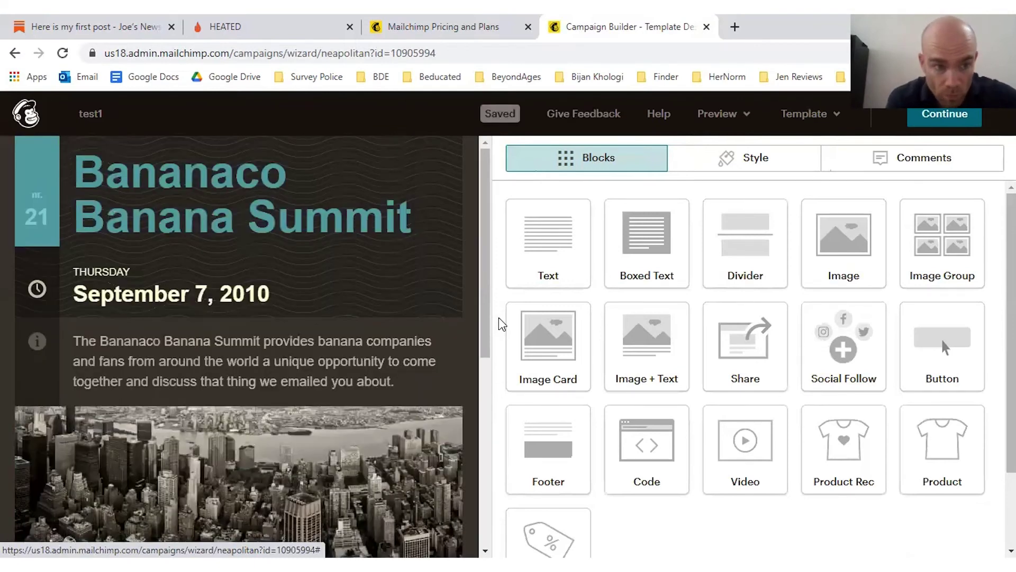
left_click(206, 217)
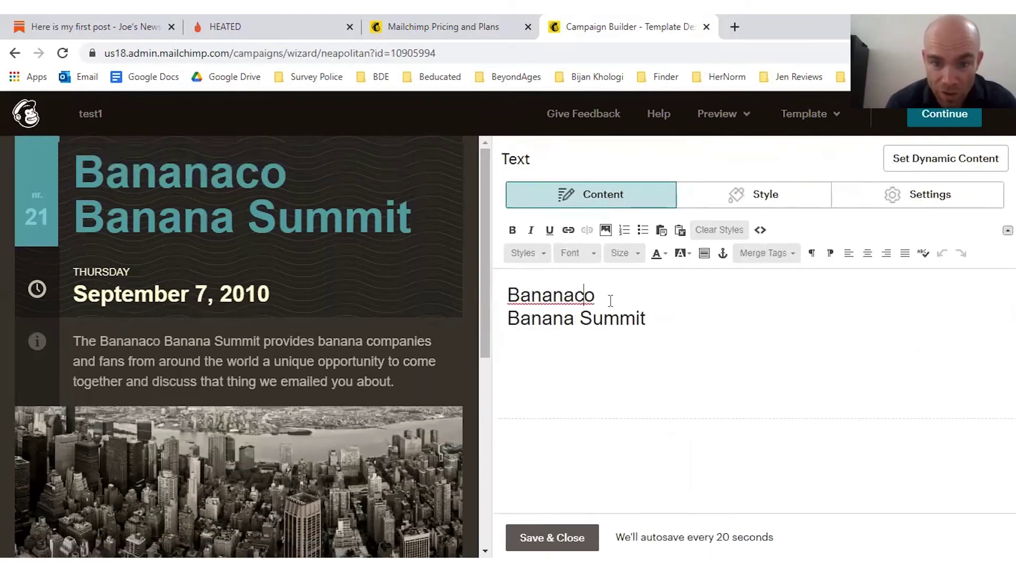
left_click_drag(609, 297, 507, 296)
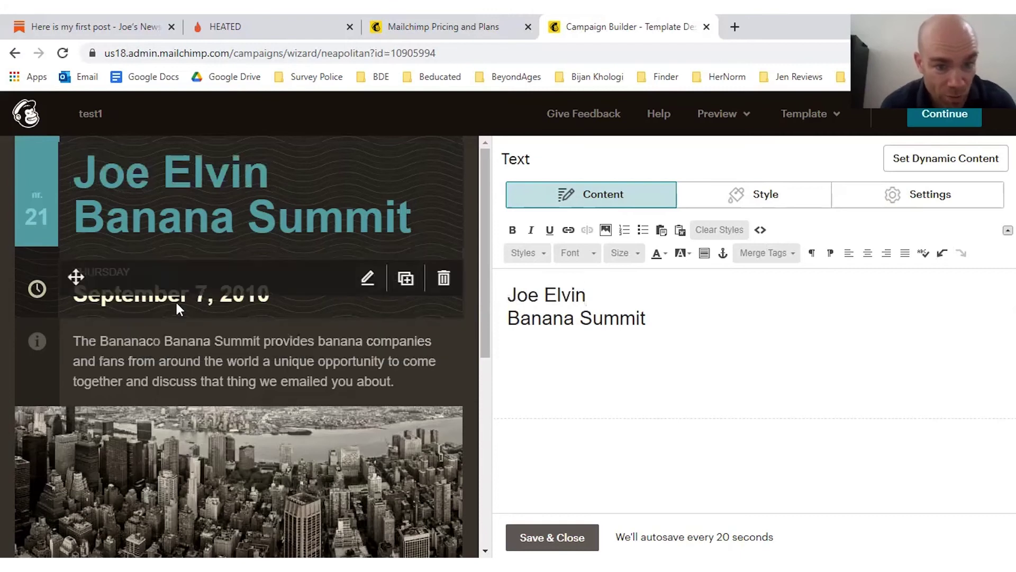
Step: Change the event date's year from 2010 to 2021, making it September 7, 2021
left_click(176, 303)
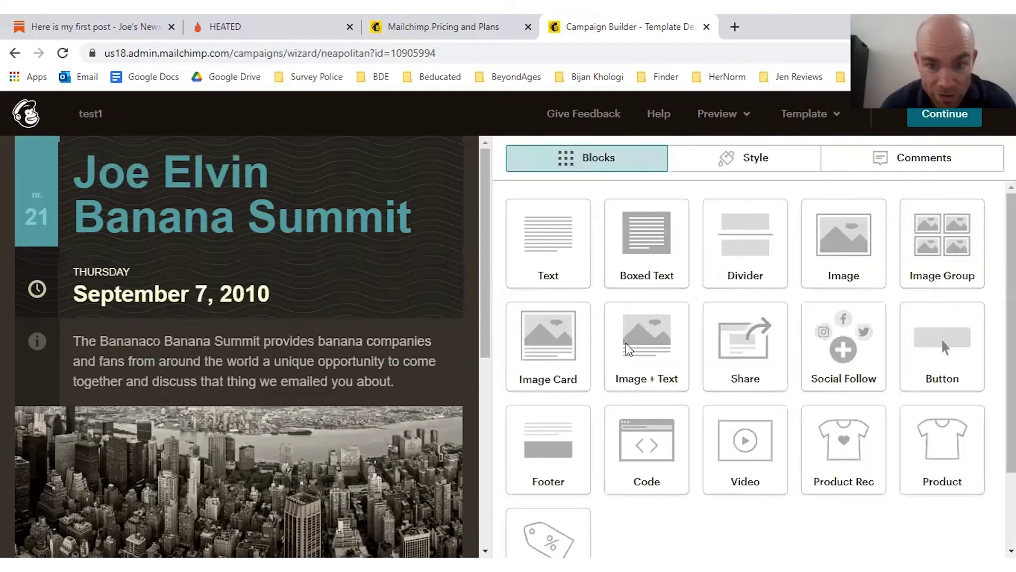
left_click(639, 318)
key("BackSpace")
key("BackSpace")
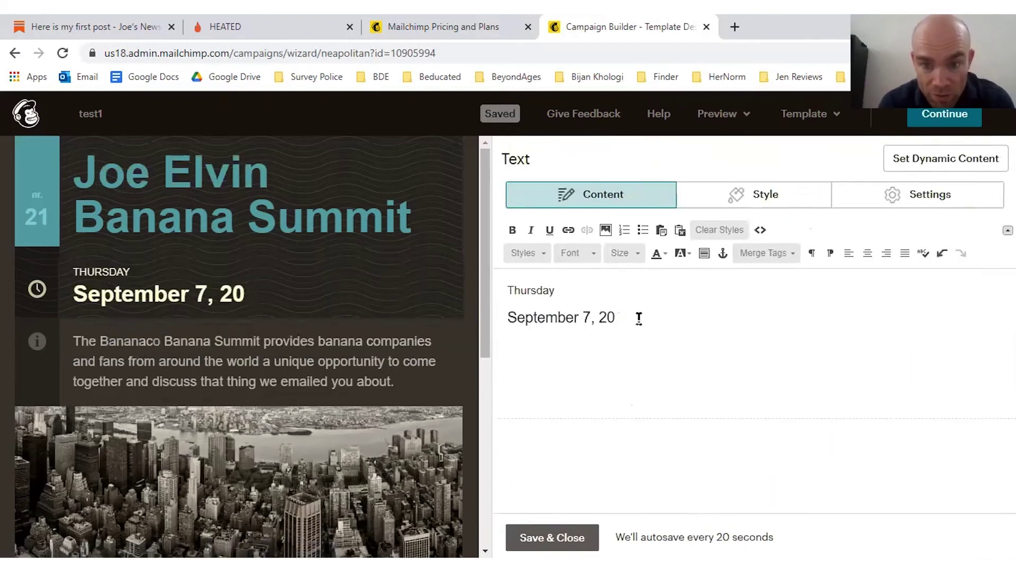
type("21")
Step: Open the description paragraph and the city photo's settings, then close them unchanged
left_click(290, 366)
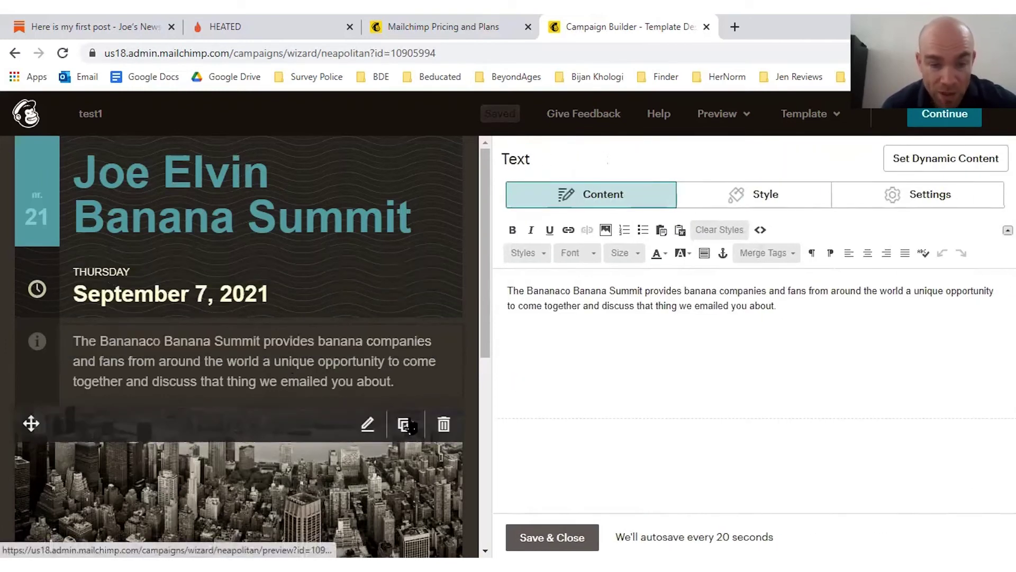
scroll(418, 423, "down", 5)
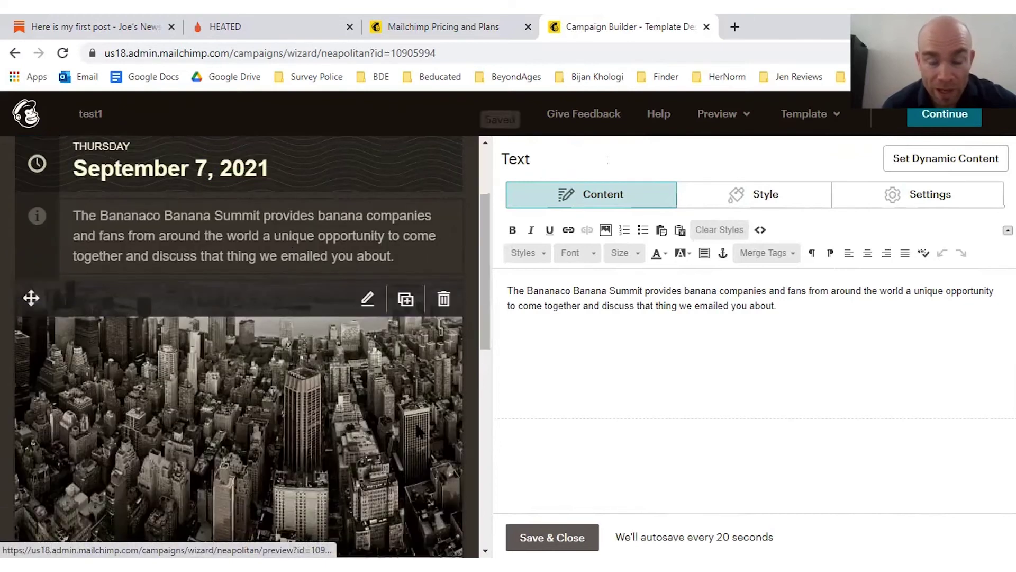
left_click(452, 366)
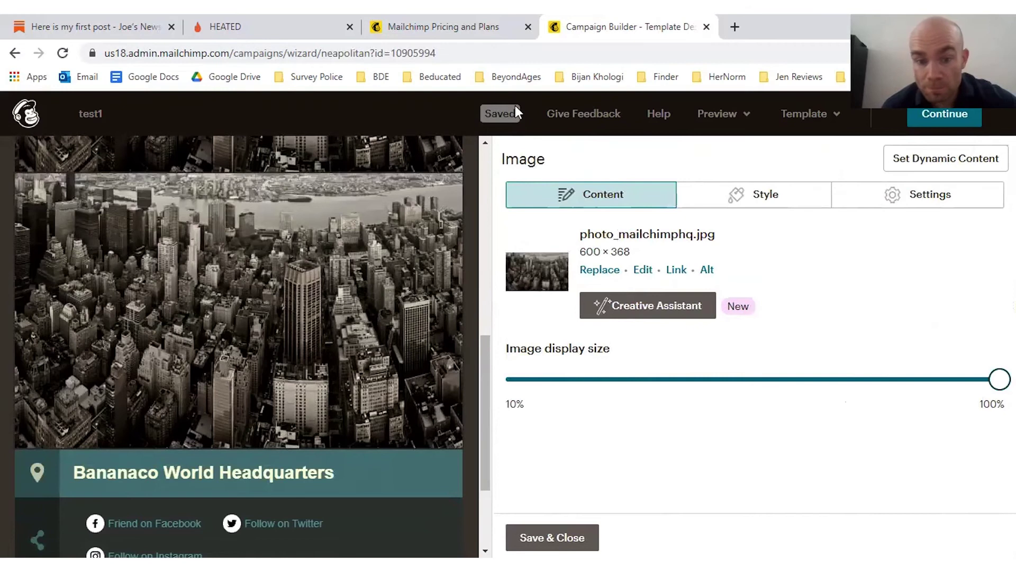
left_click(552, 537)
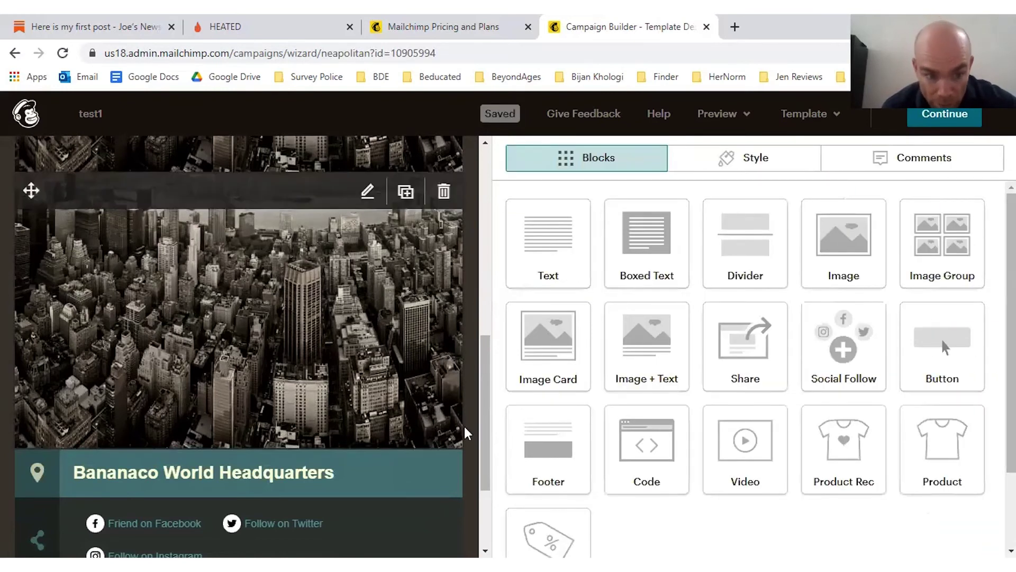
Step: Add an image block below the description holding the laughing friends photo from My Files
left_click_drag(484, 422, 468, 267)
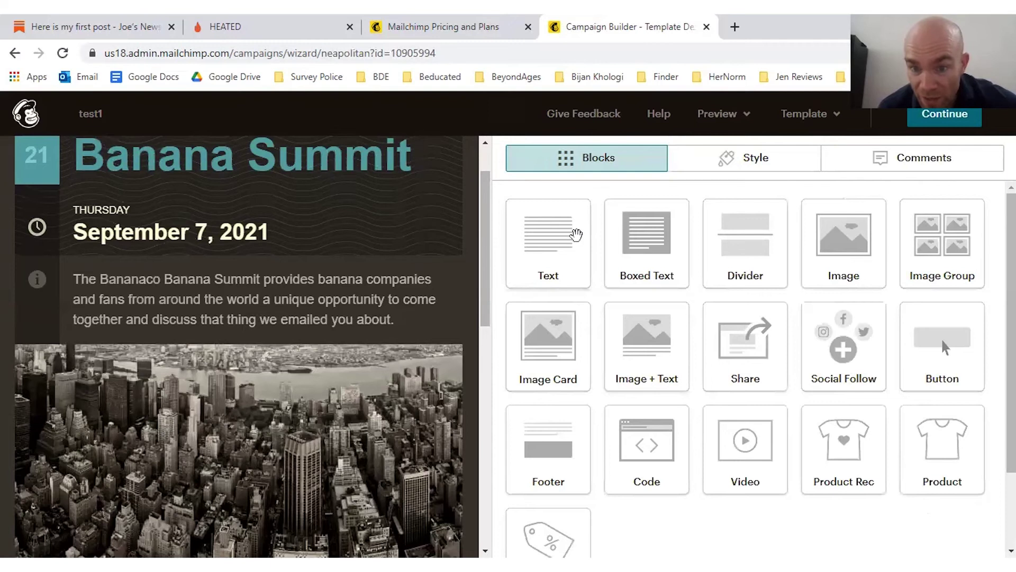
left_click_drag(548, 344, 246, 366)
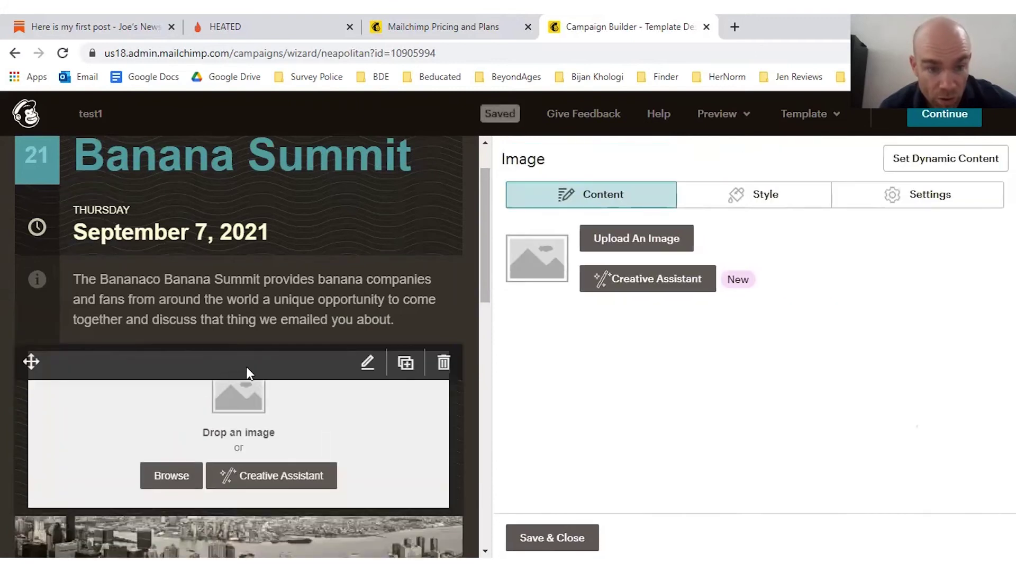
left_click(628, 239)
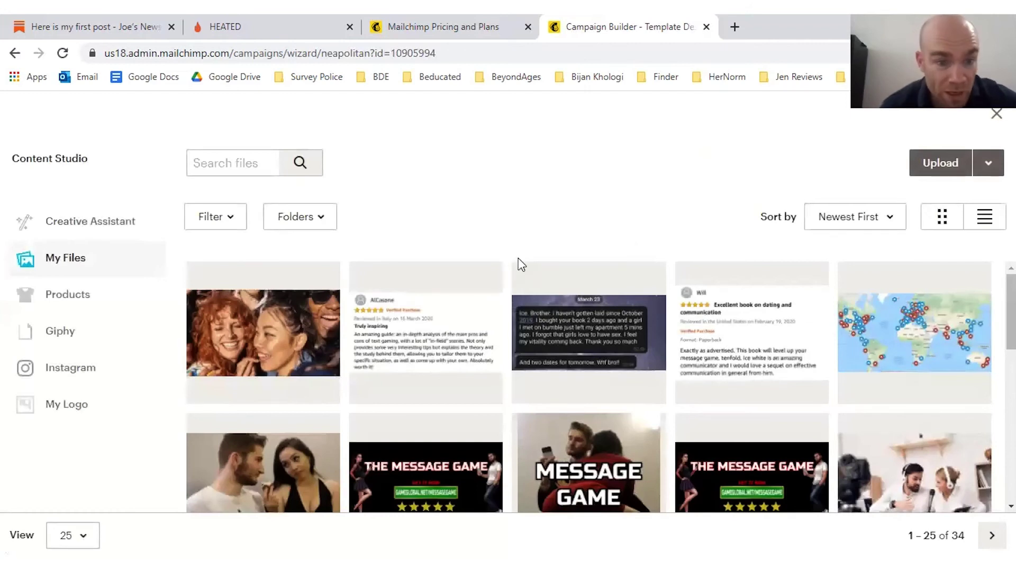
left_click(318, 313)
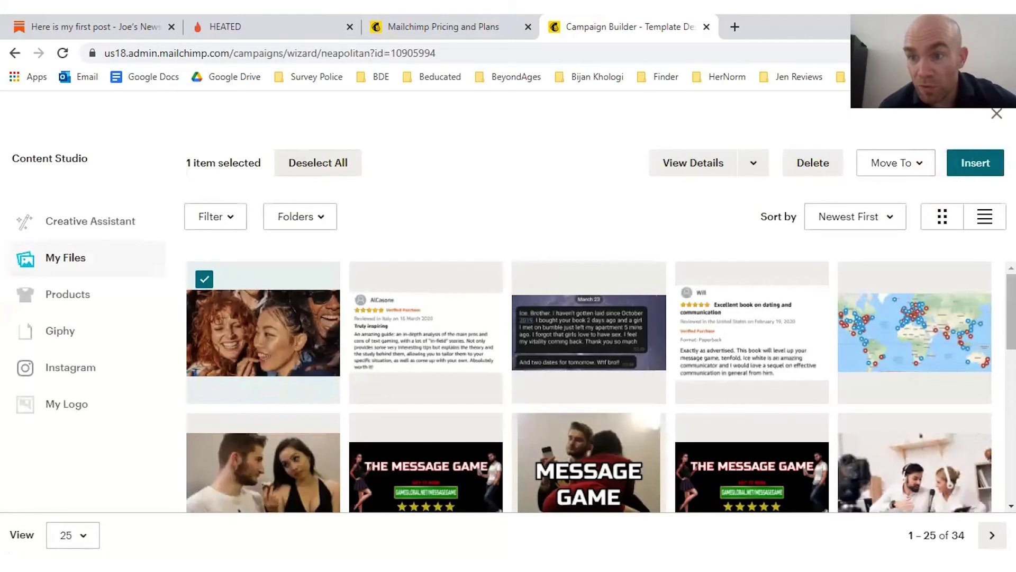
left_click(975, 163)
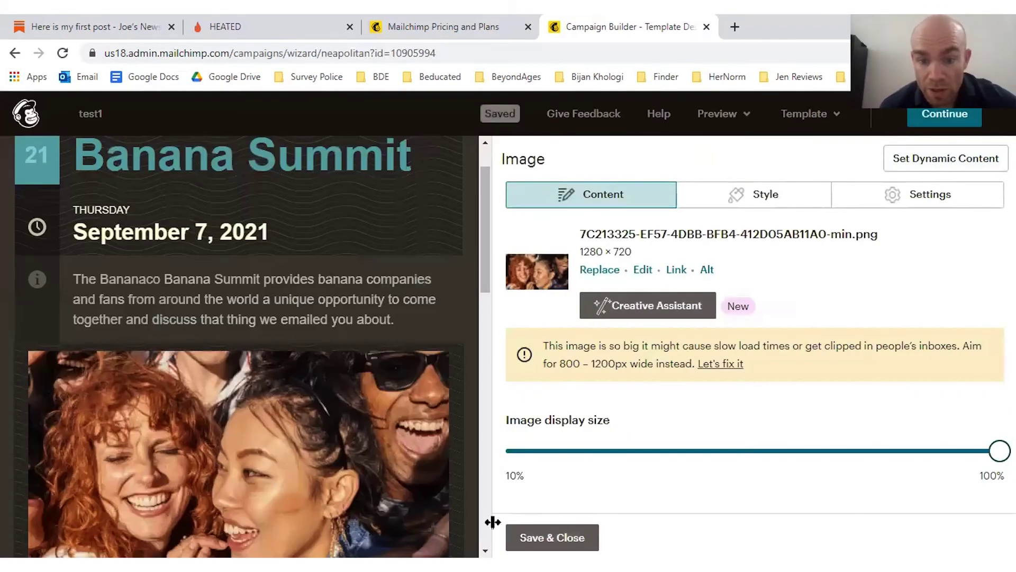
left_click(562, 532)
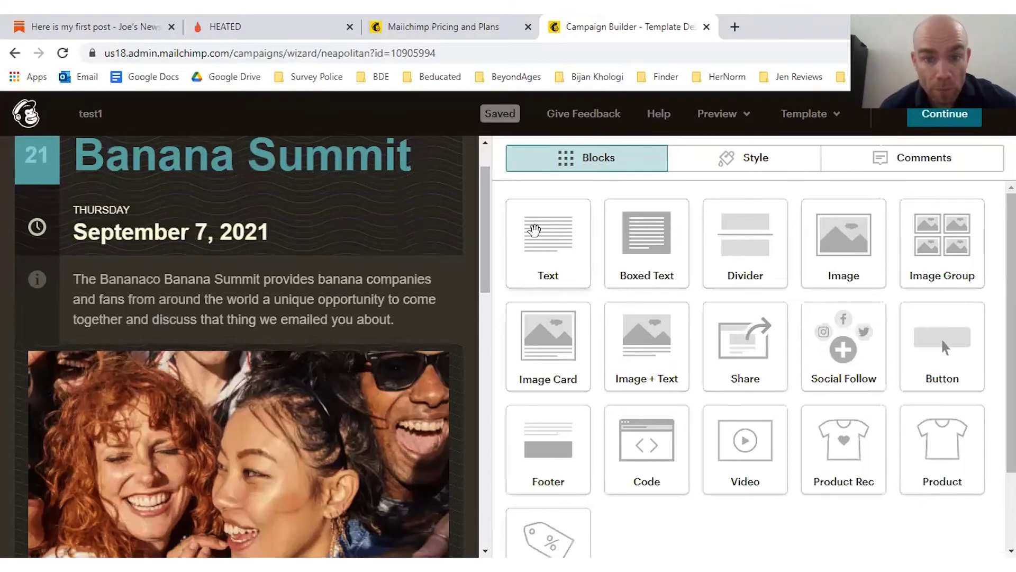
Step: Add a Text block under the photo reading 'Look how much fun everyone has at the Banana Summit'
scroll(488, 238, "down", 4)
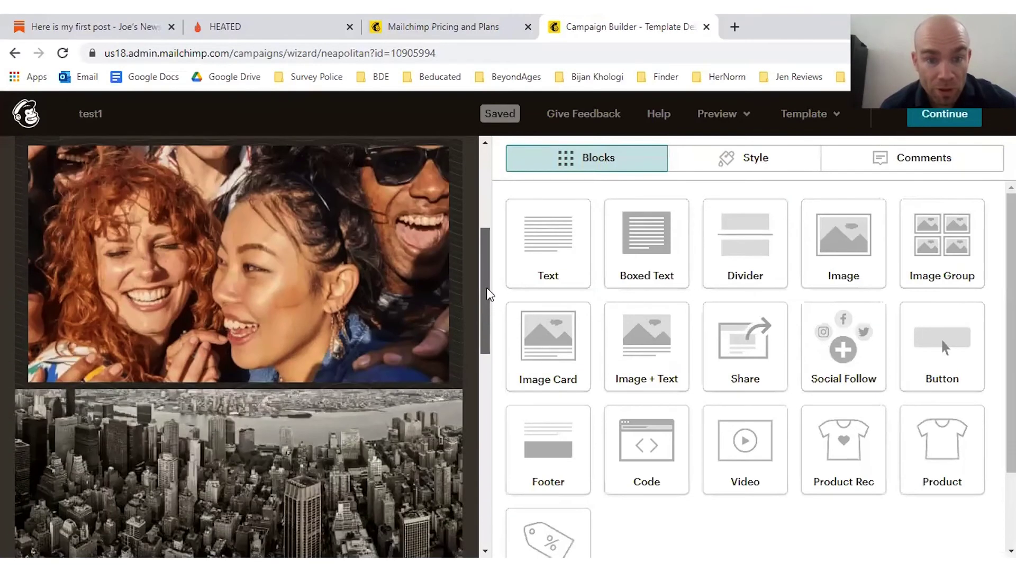
left_click_drag(574, 241, 228, 421)
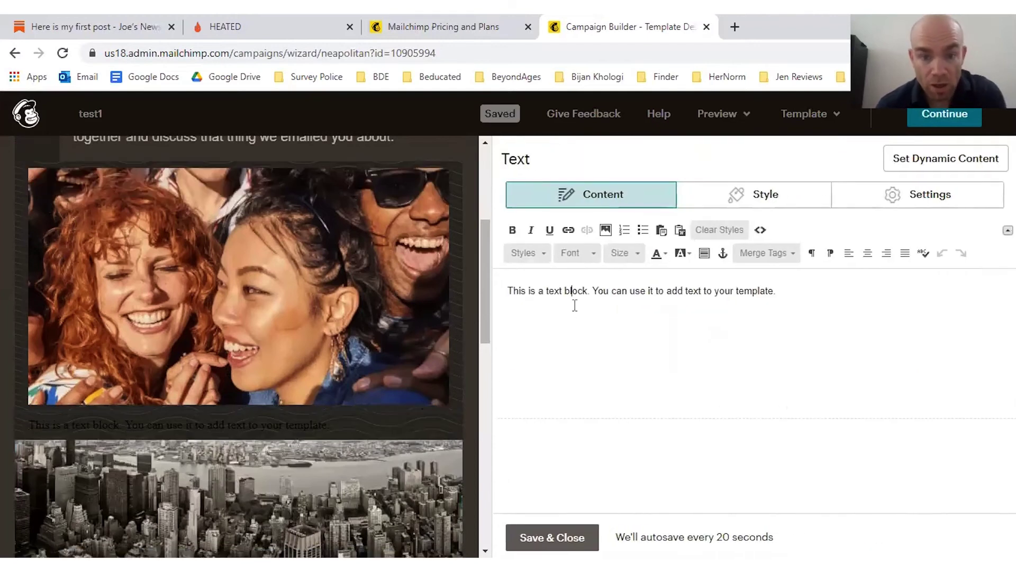
triple_click(573, 301)
type("Look how m")
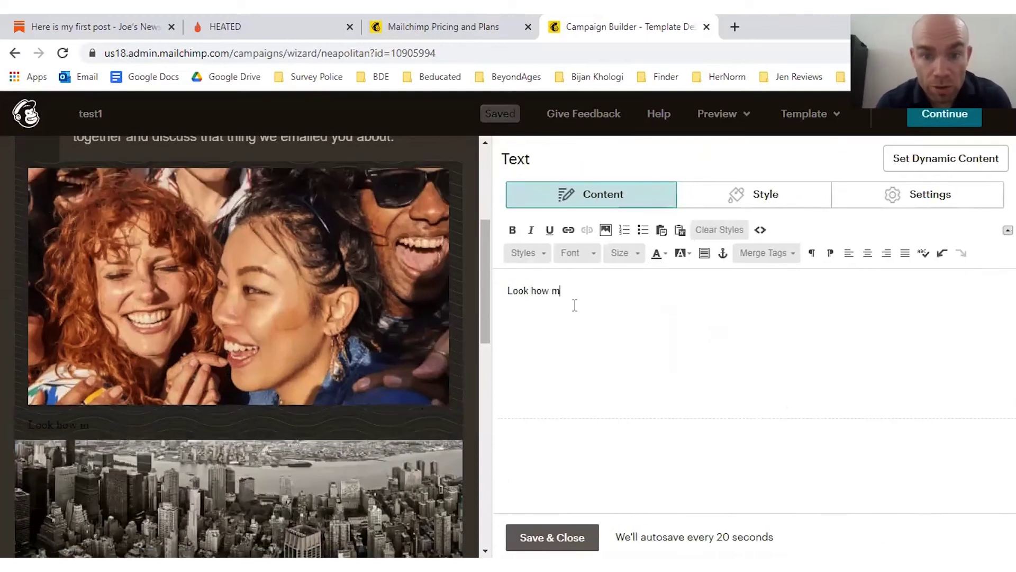
type("uch fun everyone has at the")
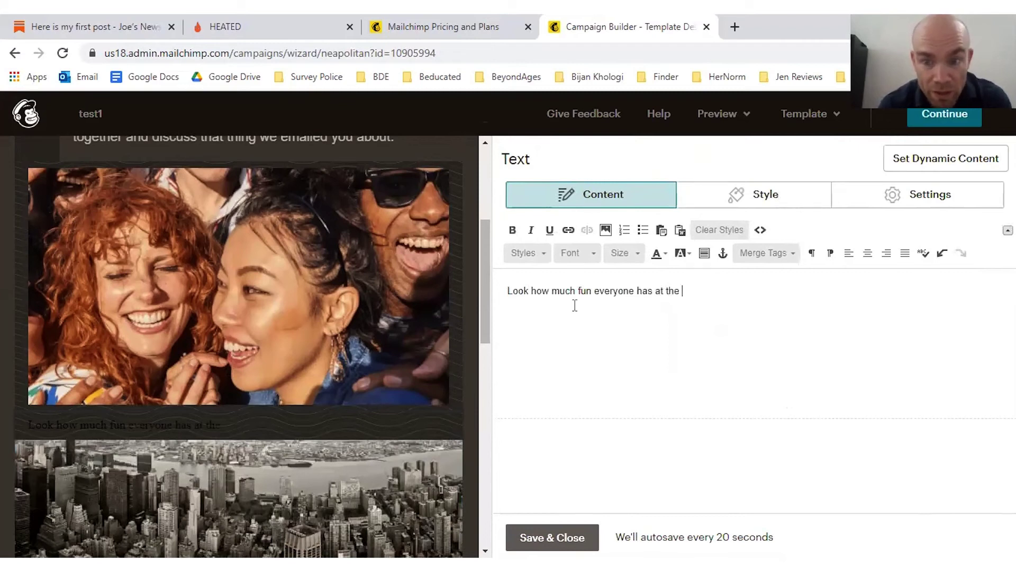
type(" Banana ")
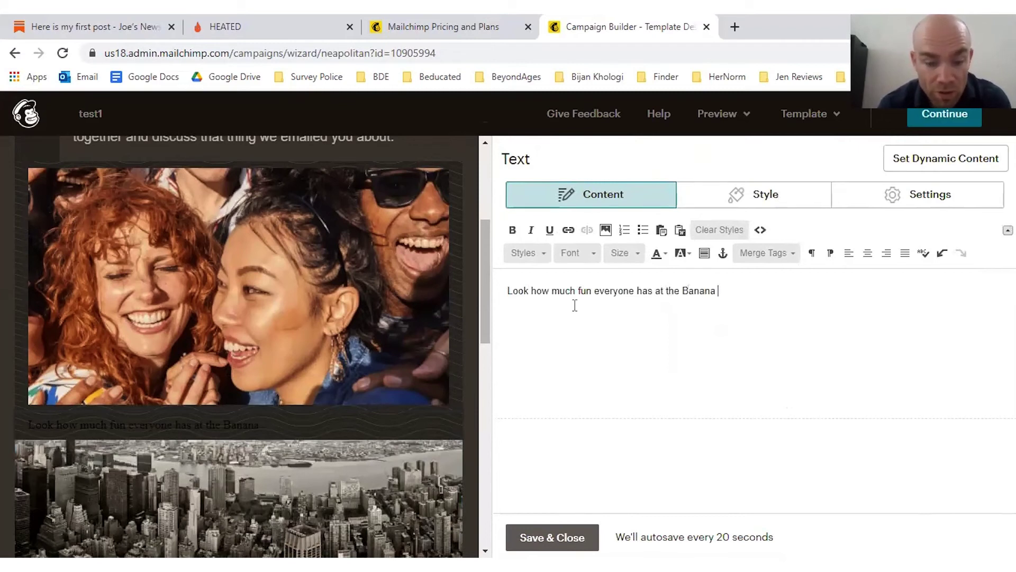
type("Summit")
Step: Format the caption as bold, red, centred 24-size Comic Sans MS and save the block
key("ctrl+a")
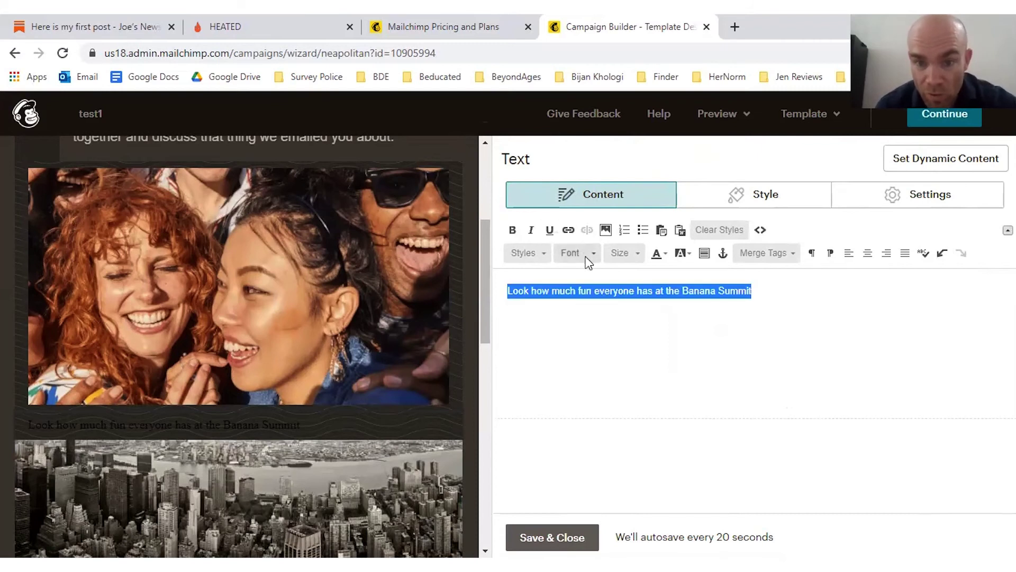
left_click(587, 254)
left_click(588, 310)
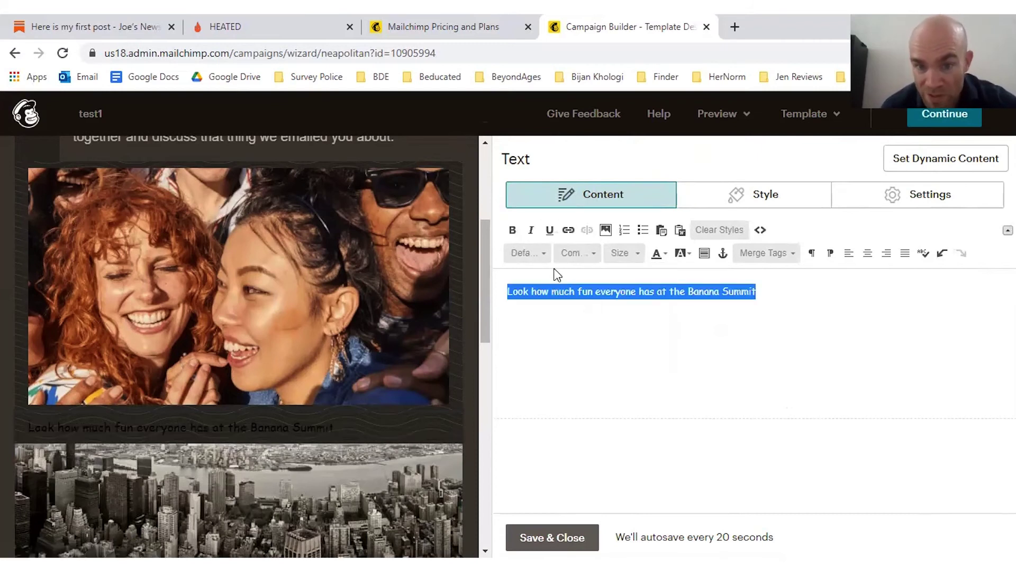
left_click(622, 255)
left_click(625, 357)
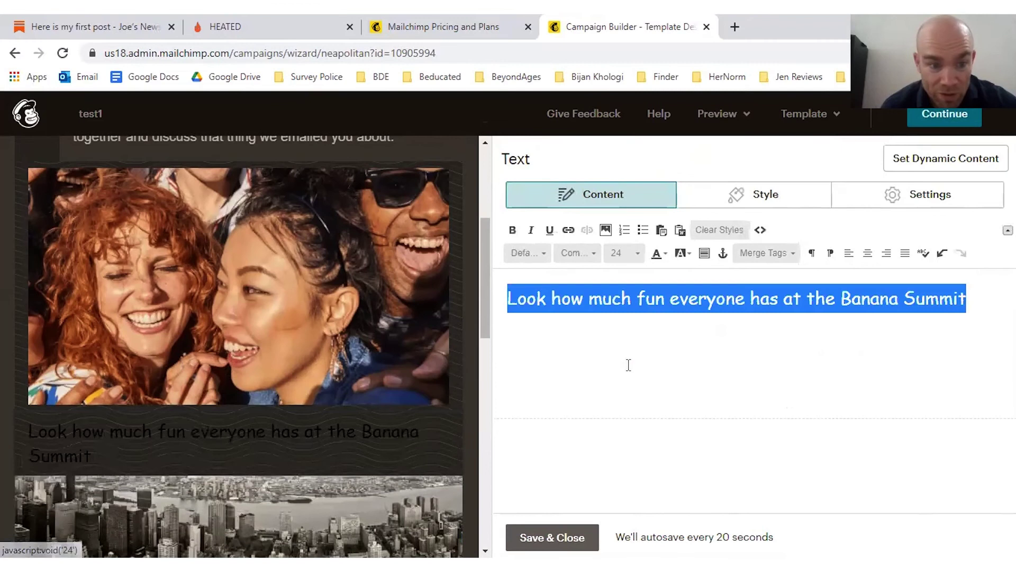
left_click(658, 254)
left_click(655, 315)
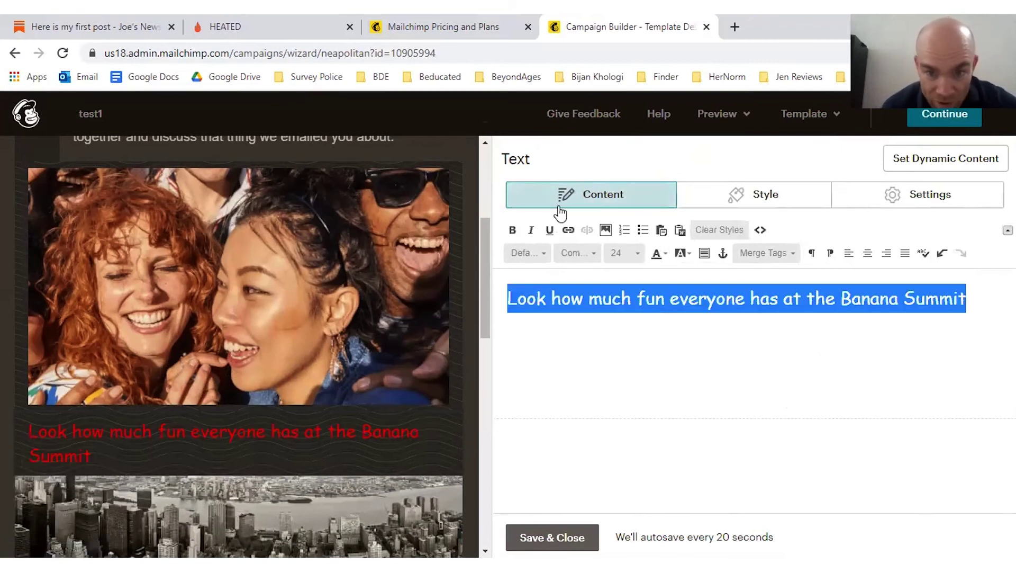
left_click(512, 230)
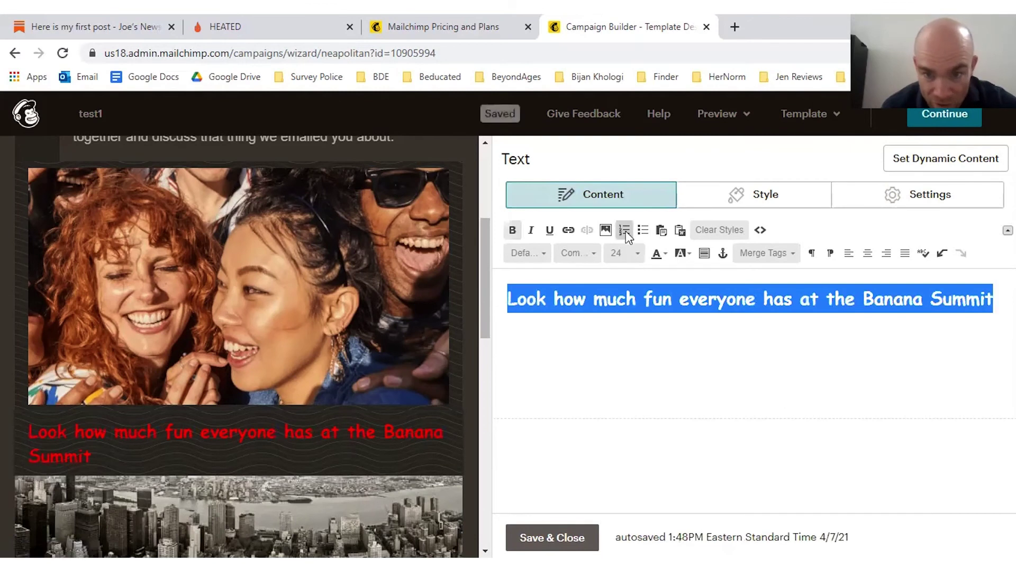
left_click(868, 253)
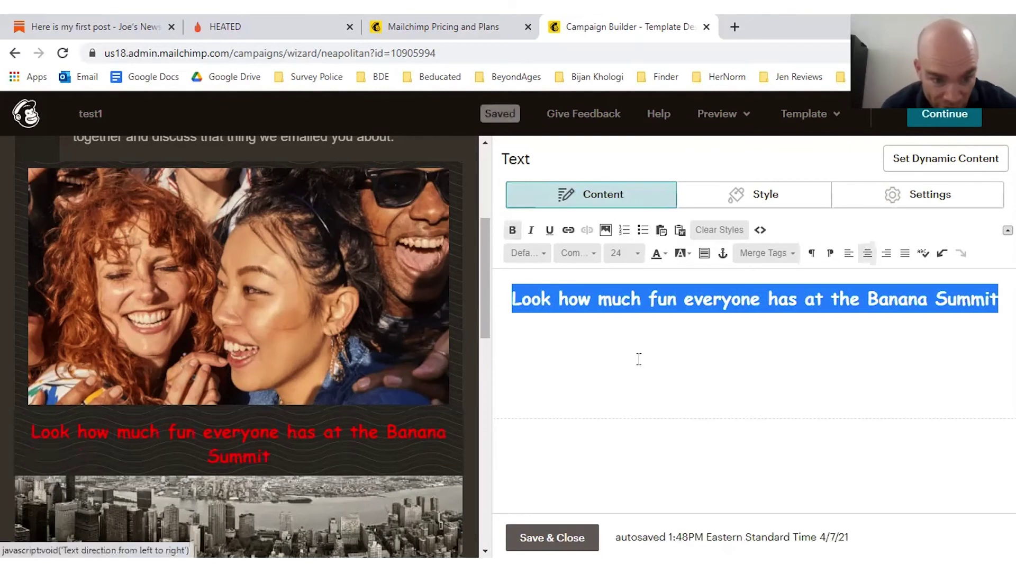
left_click(613, 399)
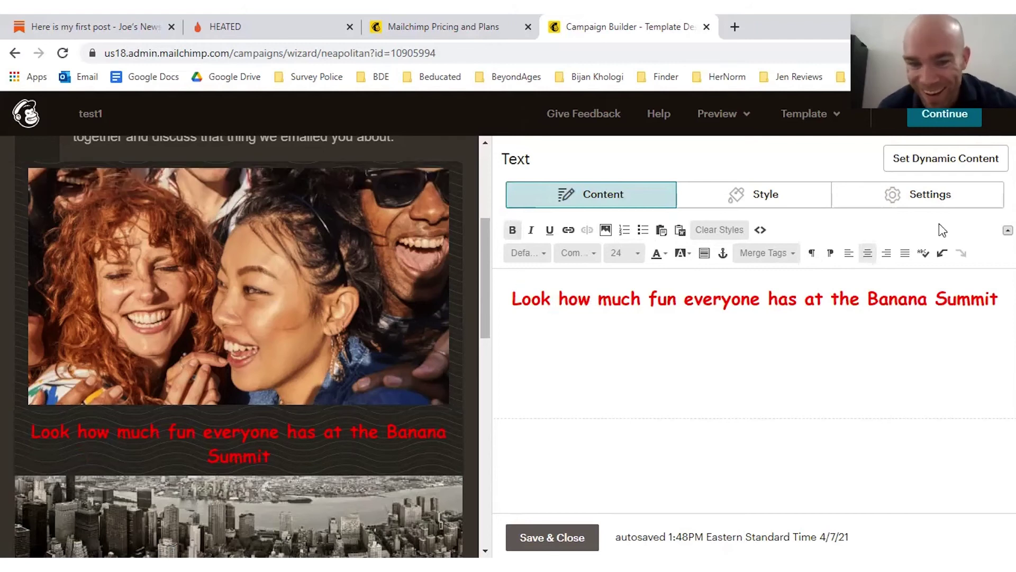
left_click(461, 430)
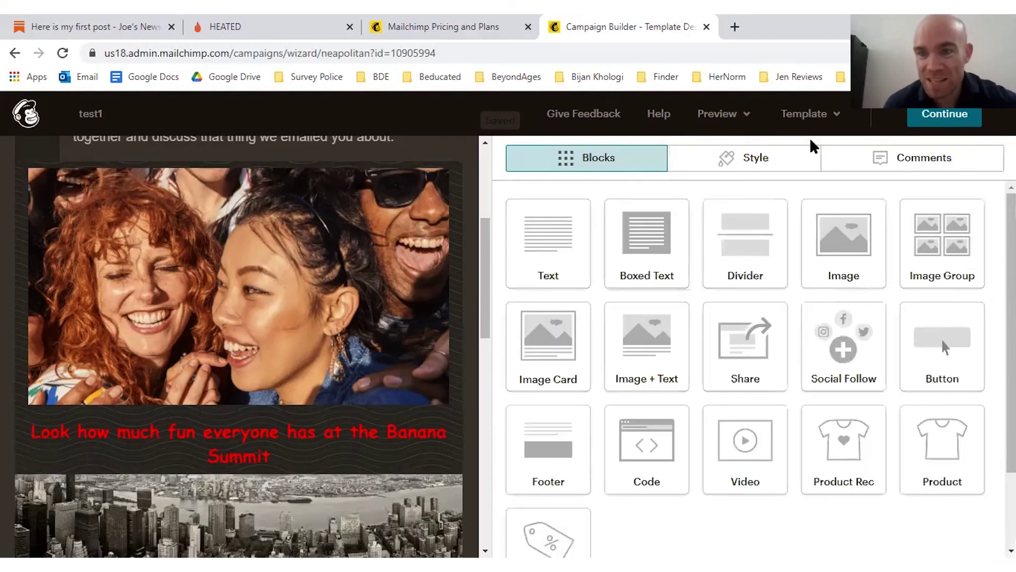
Step: Check the email preview down to the footer, then continue to the campaign summary
left_click(731, 117)
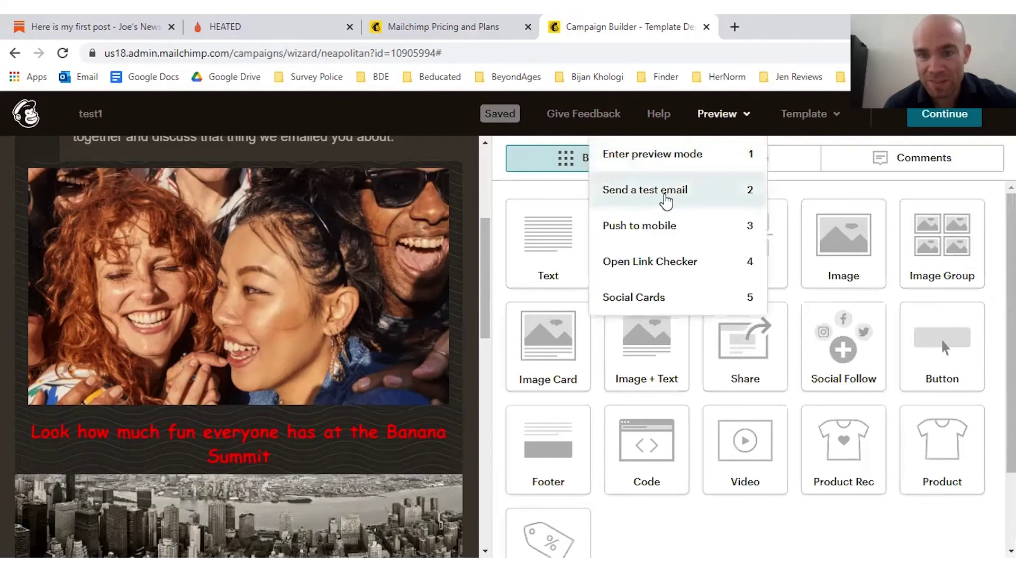
left_click_drag(489, 258, 492, 500)
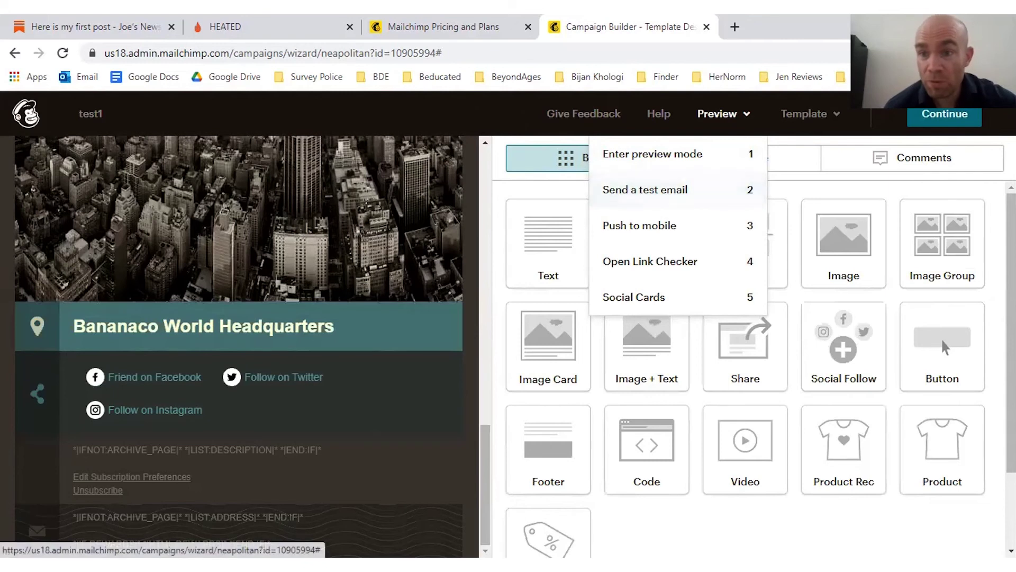
left_click(924, 113)
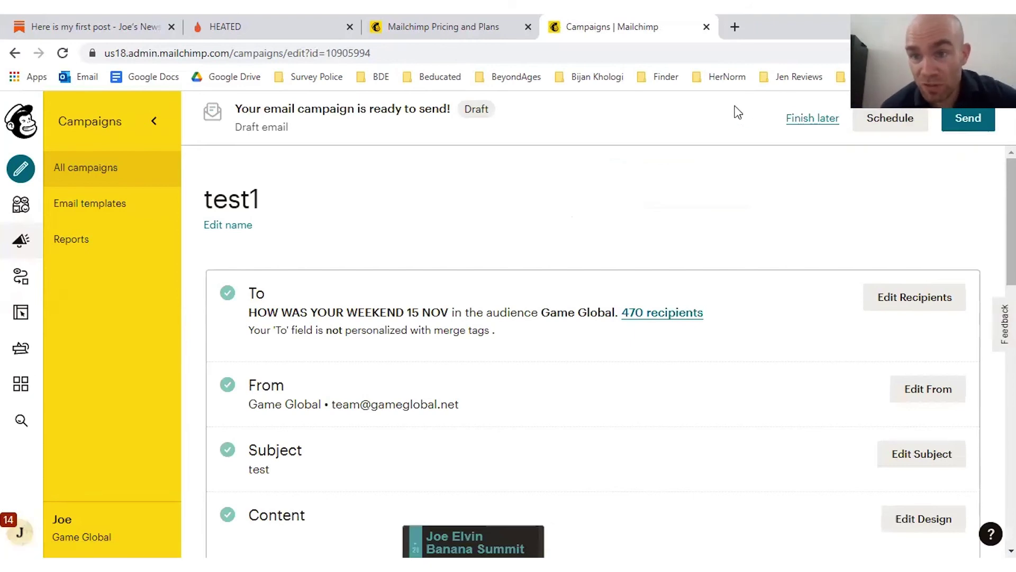
left_click(891, 115)
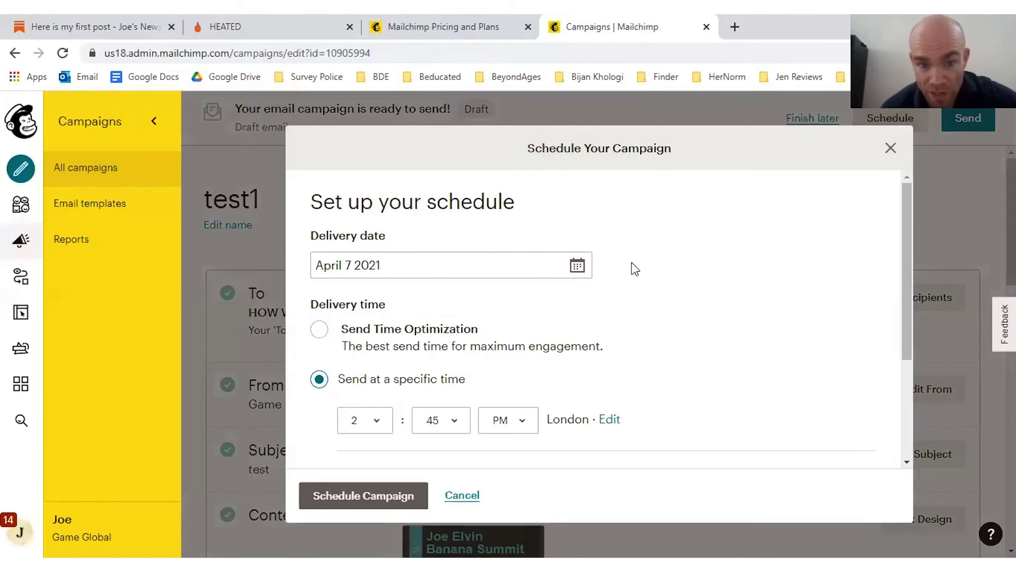
left_click(319, 330)
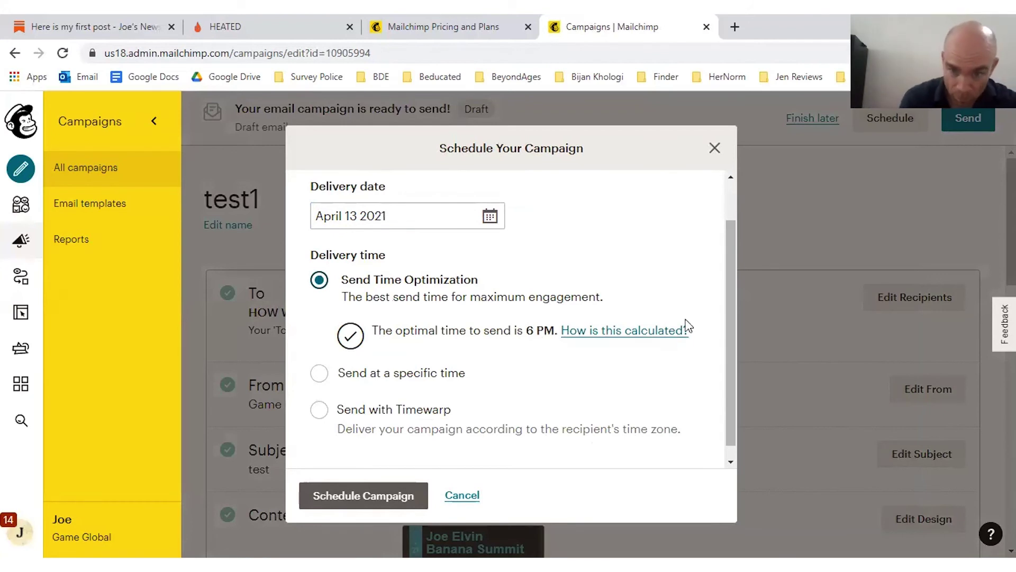
scroll(728, 271, "down", 1)
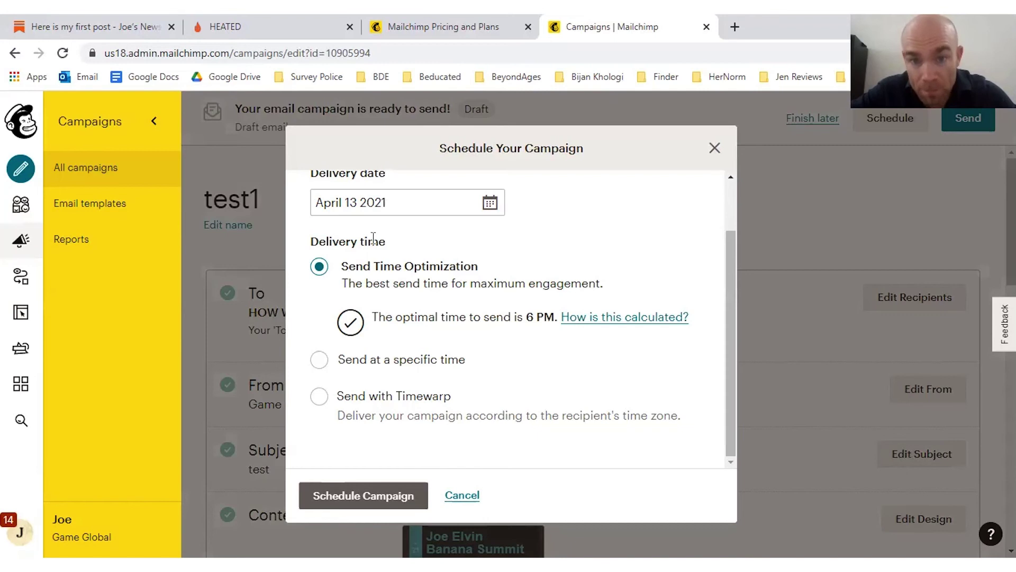
left_click(712, 147)
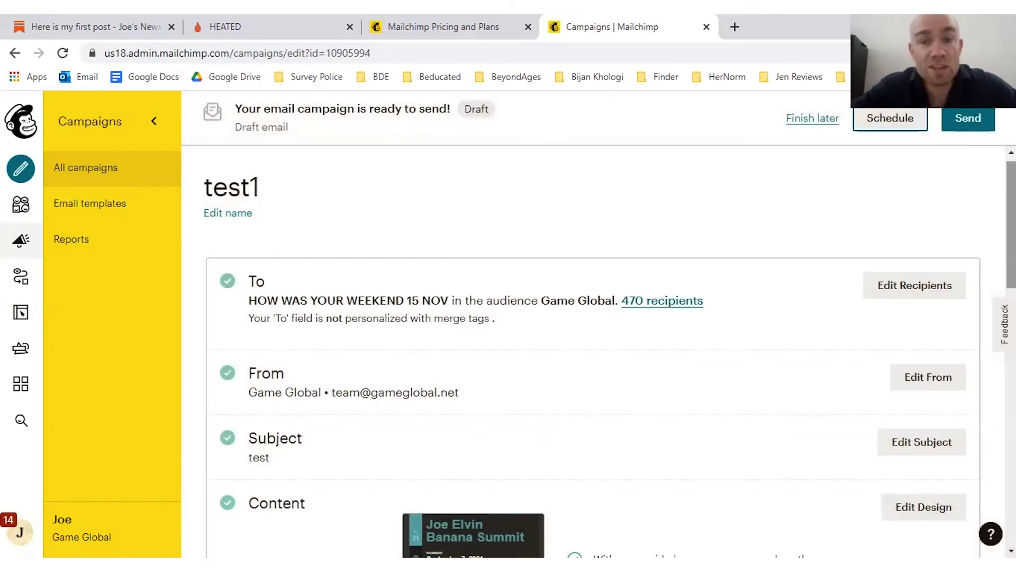